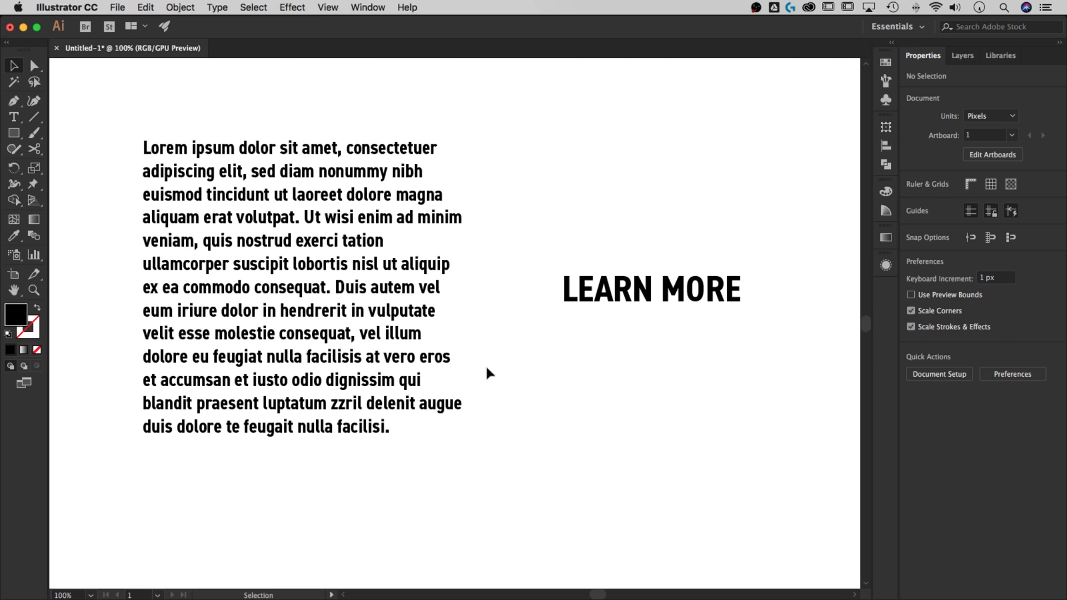
# With the Lorem ipsum paragraph selected, show the Character panel, docked and expanded in the right-hand dock.
pyautogui.click(368, 317)
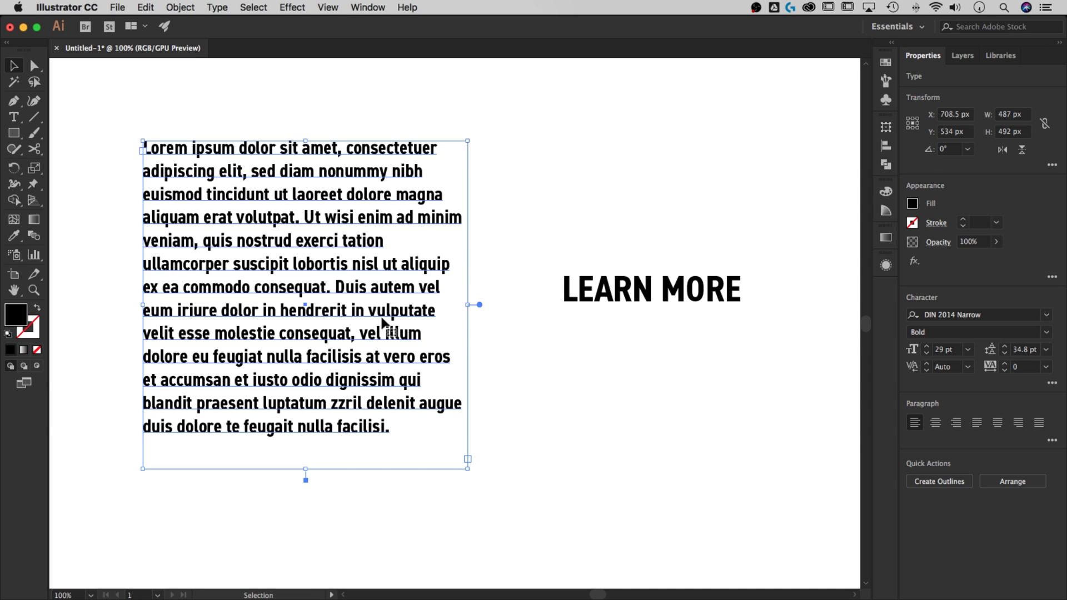
pyautogui.click(362, 7)
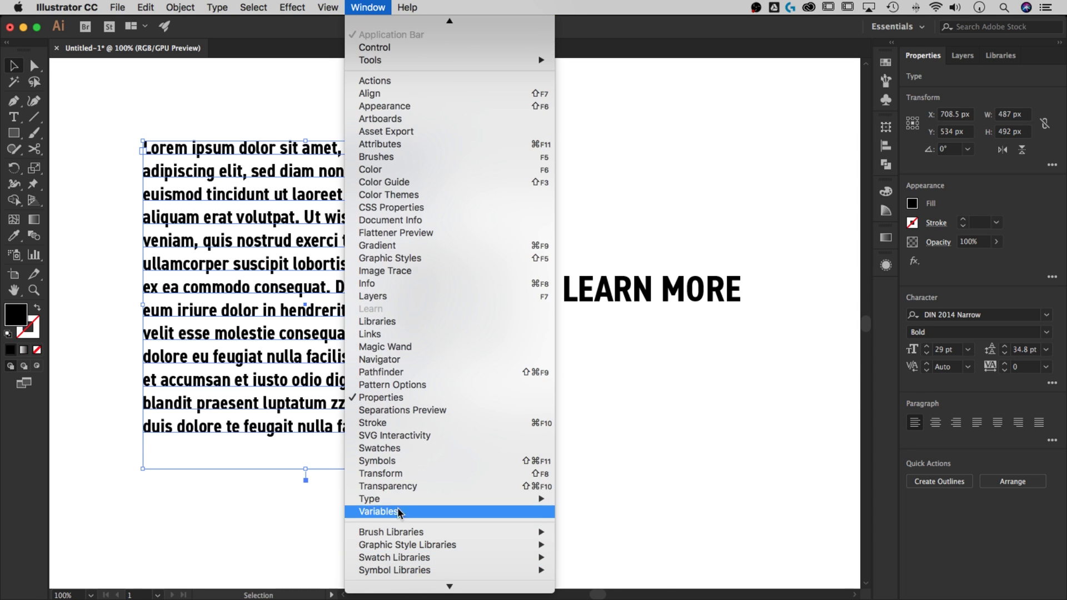
pyautogui.moveTo(400, 502)
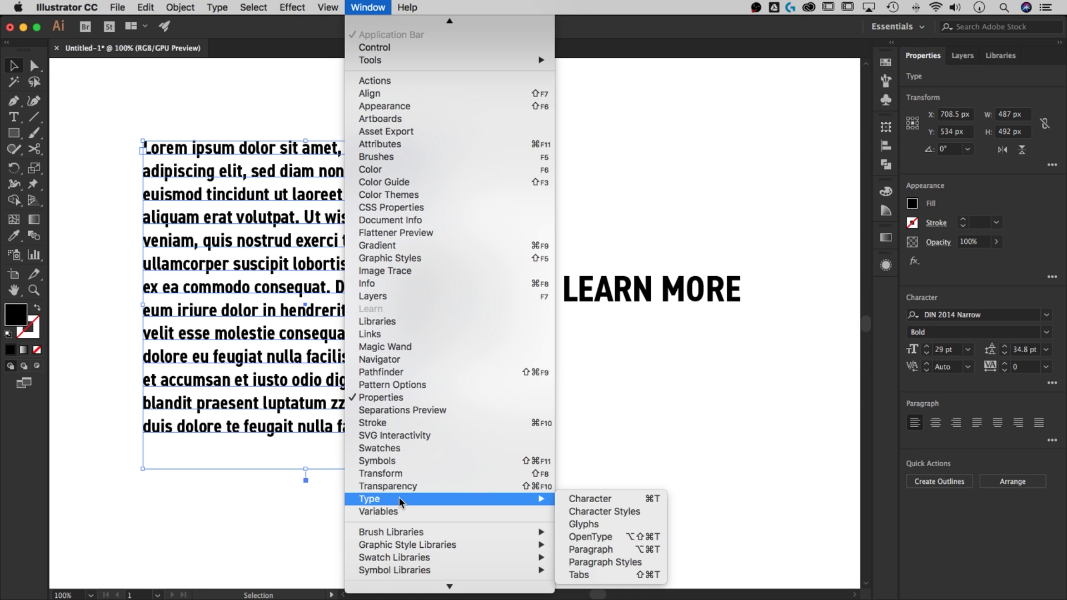
pyautogui.click(590, 500)
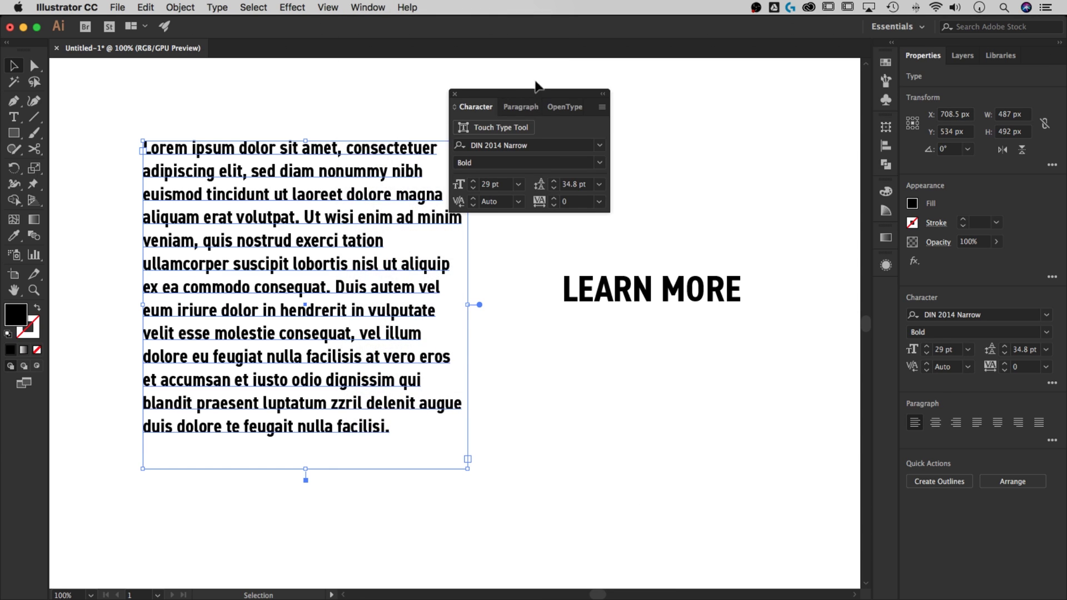
pyautogui.moveTo(475, 95); pyautogui.dragTo(885, 294)
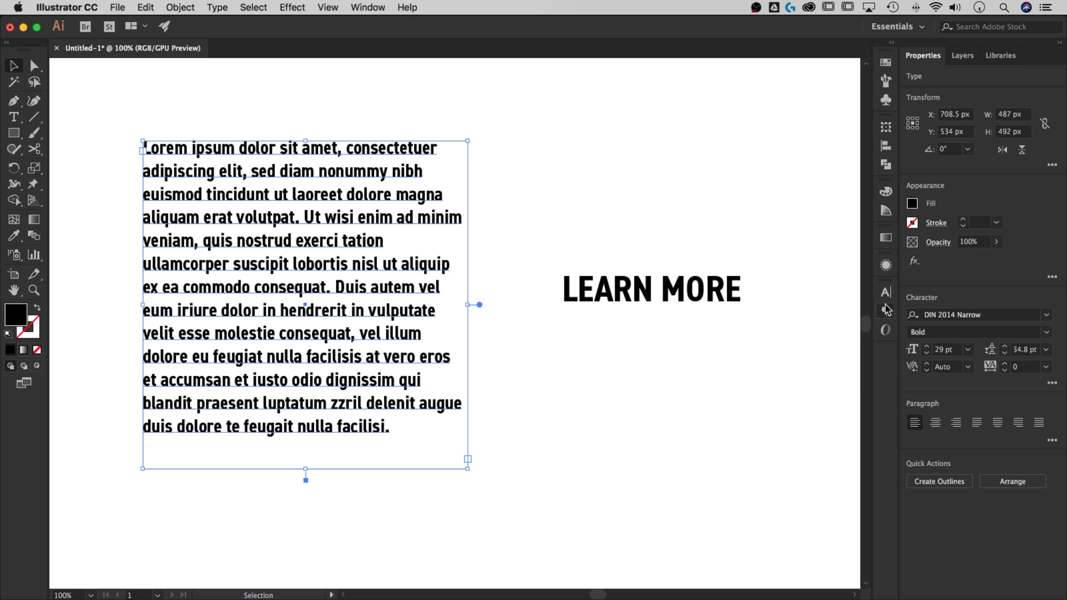
pyautogui.click(887, 294)
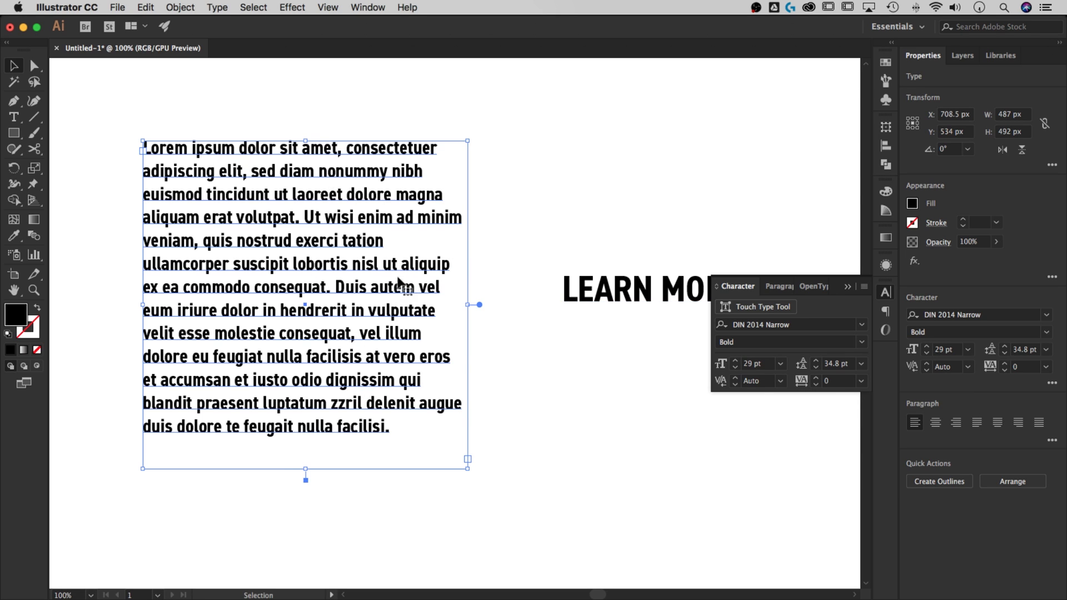
# Reselect the Lorem ipsum paragraph and try tracking of 50, then 100.
pyautogui.click(479, 261)
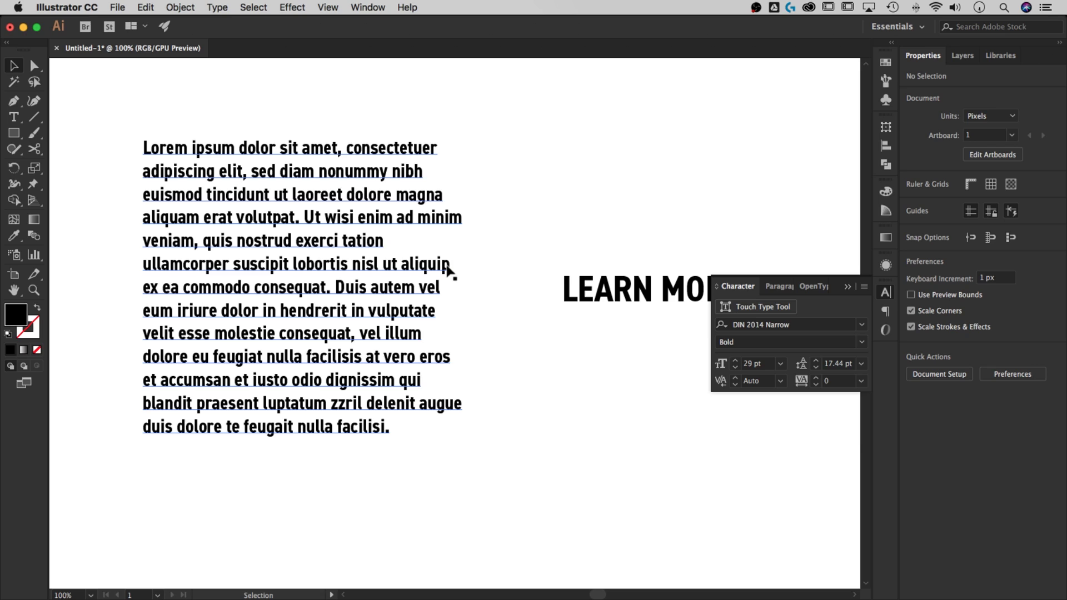
pyautogui.click(444, 270)
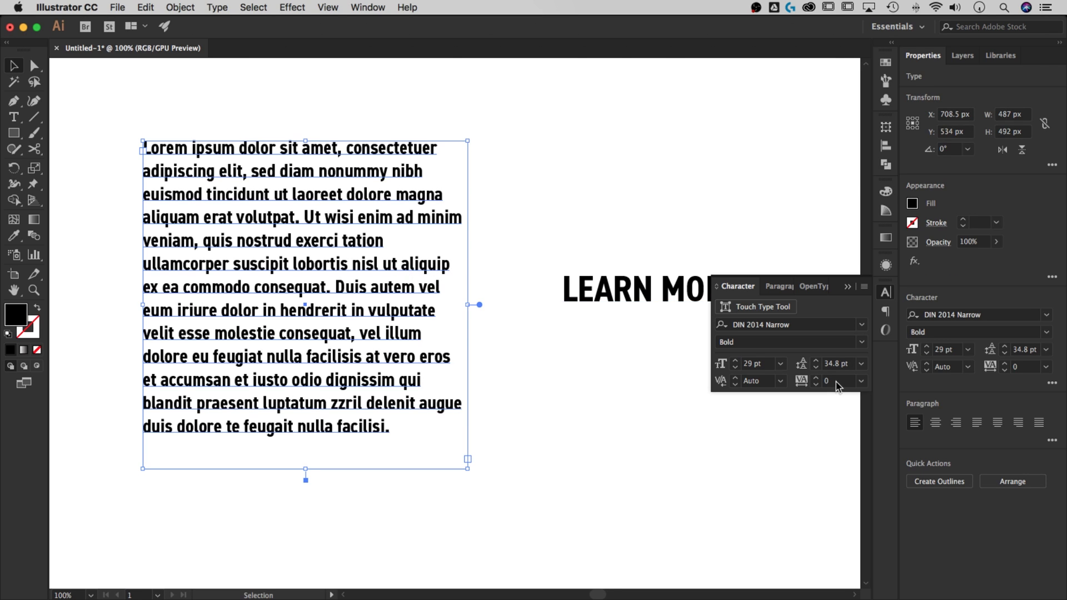
pyautogui.click(818, 382)
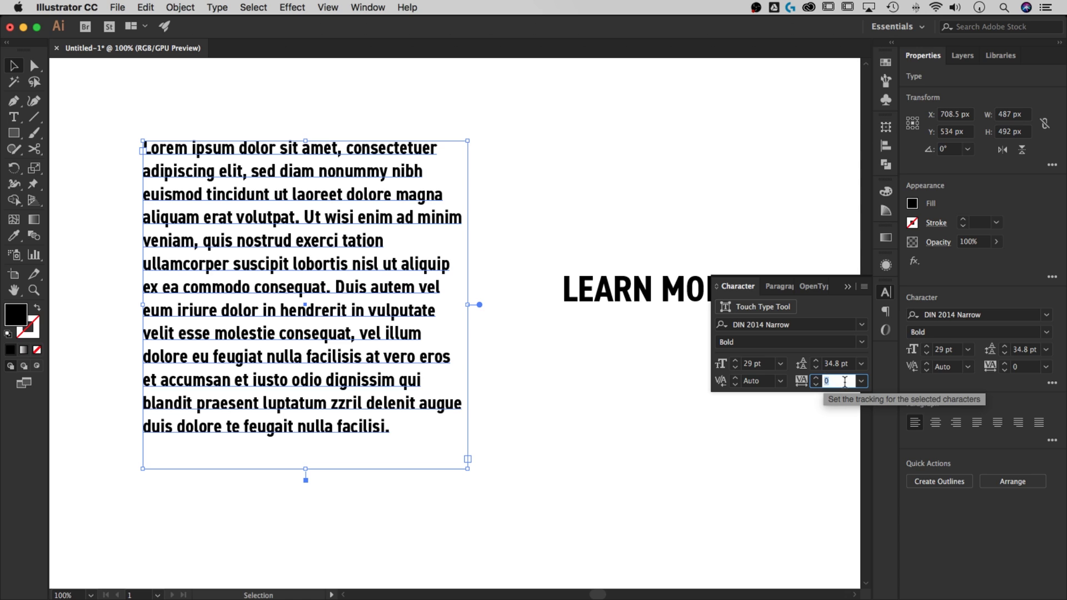
pyautogui.write('50')
pyautogui.press('Tab')
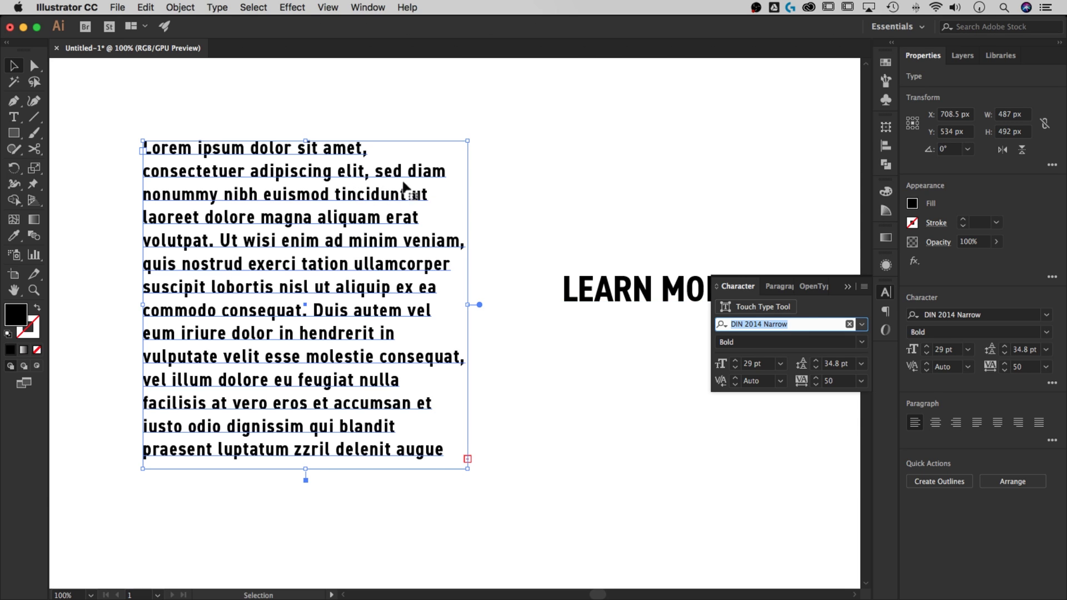
pyautogui.click(800, 381)
pyautogui.write('100')
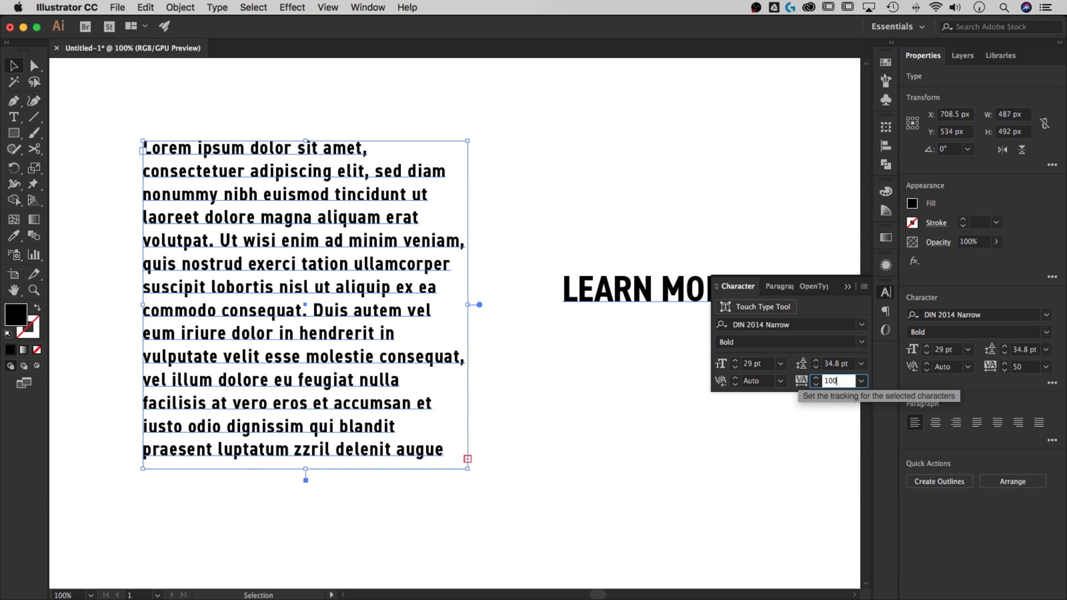
pyautogui.press('Tab')
# Preview the spacing, then set the paragraph's tracking to 90 and step it down to 30.
pyautogui.click(251, 106)
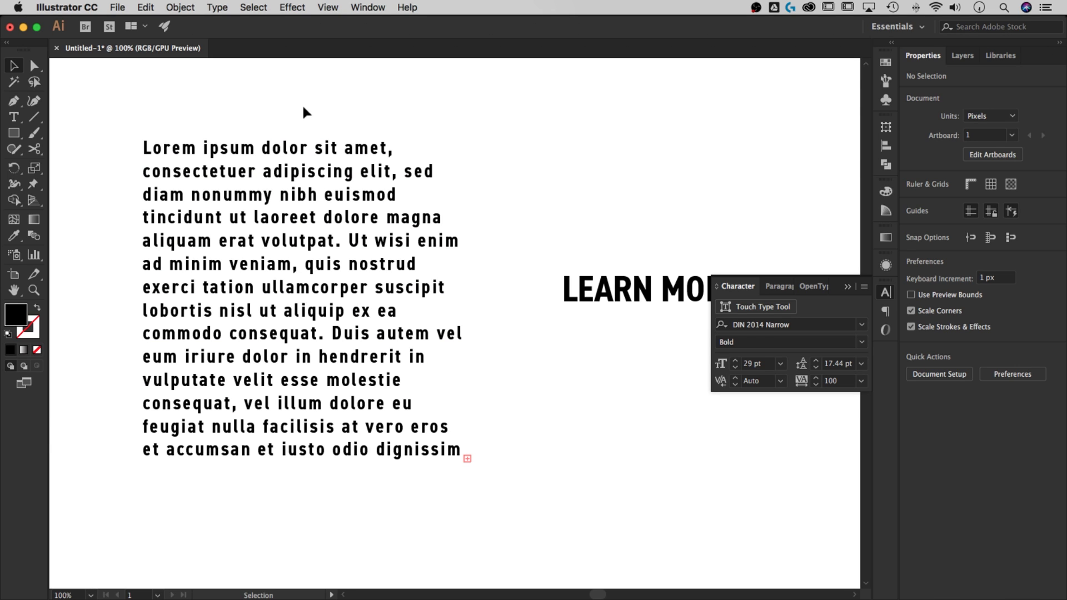
pyautogui.click(315, 147)
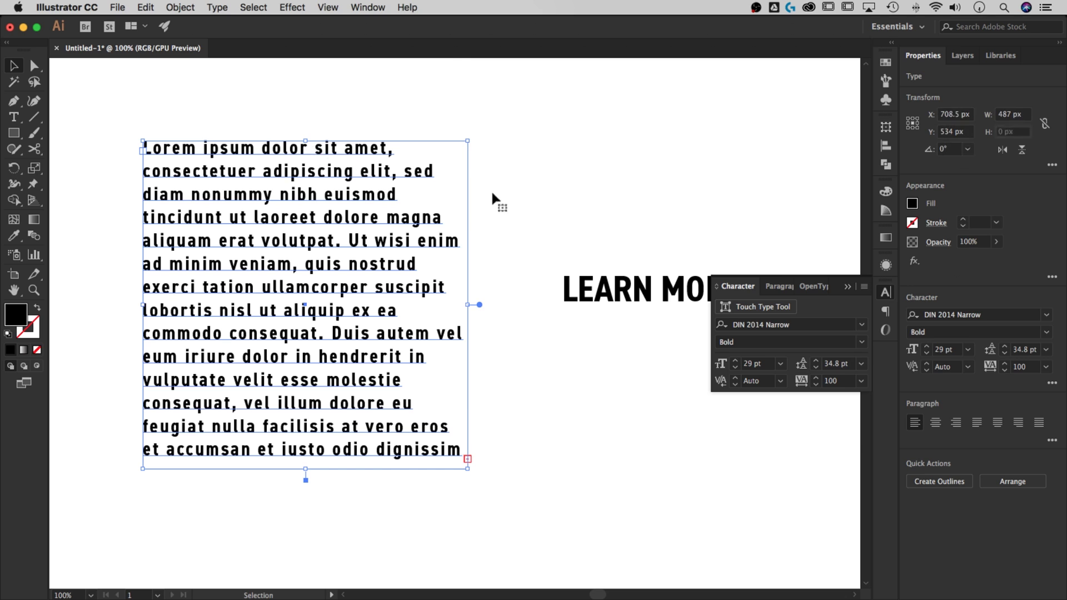
pyautogui.click(837, 381)
pyautogui.write('90')
pyautogui.press('Return')
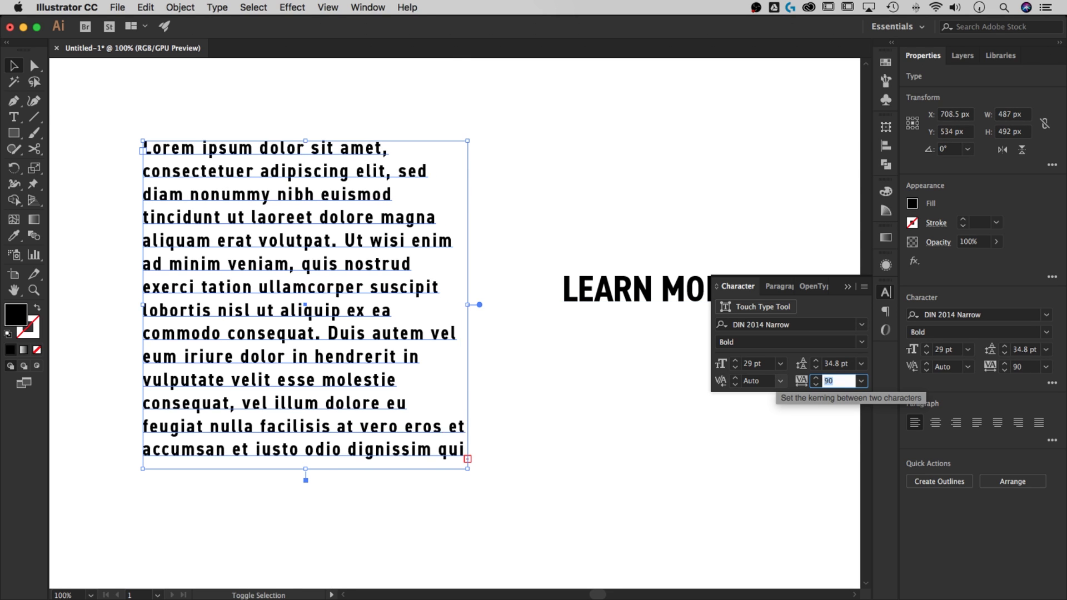
pyautogui.press('Down')
pyautogui.press('Down')
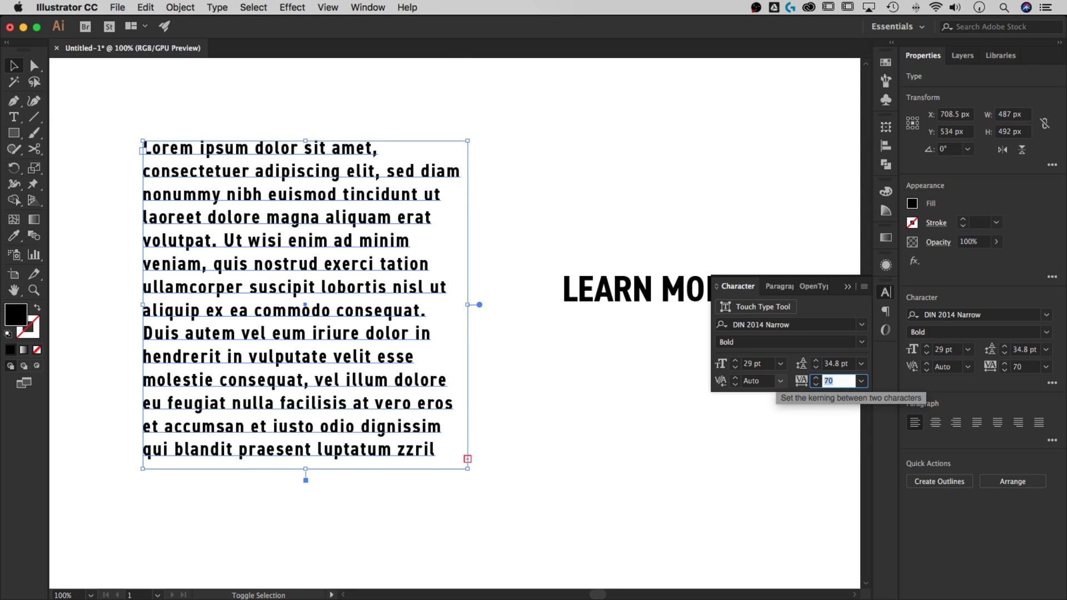
pyautogui.press('Down')
pyautogui.press('Down')
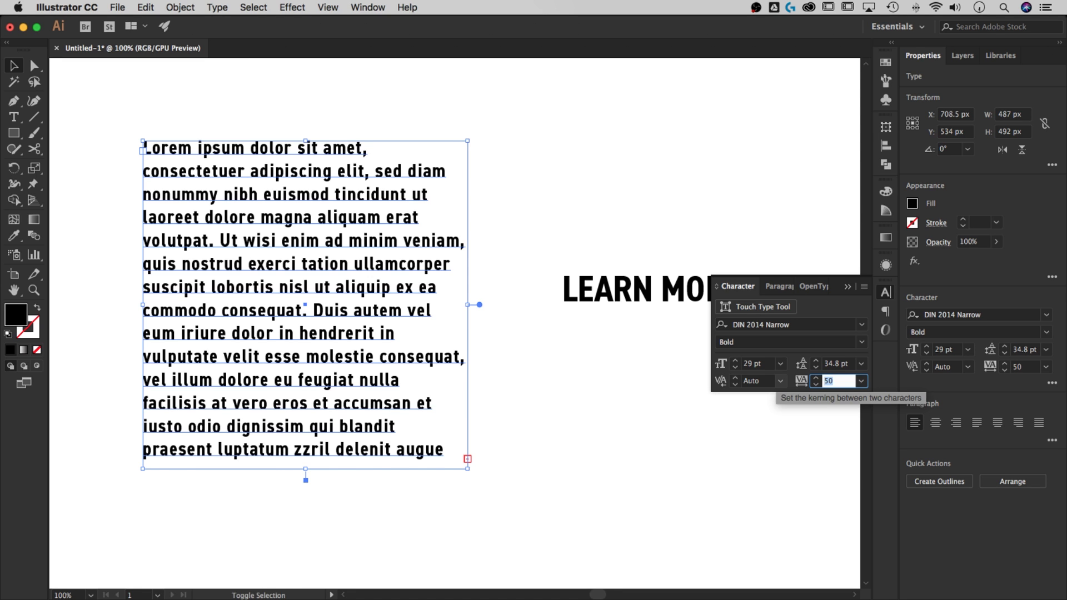
pyautogui.press('Down')
pyautogui.press('Down')
pyautogui.press('Down')
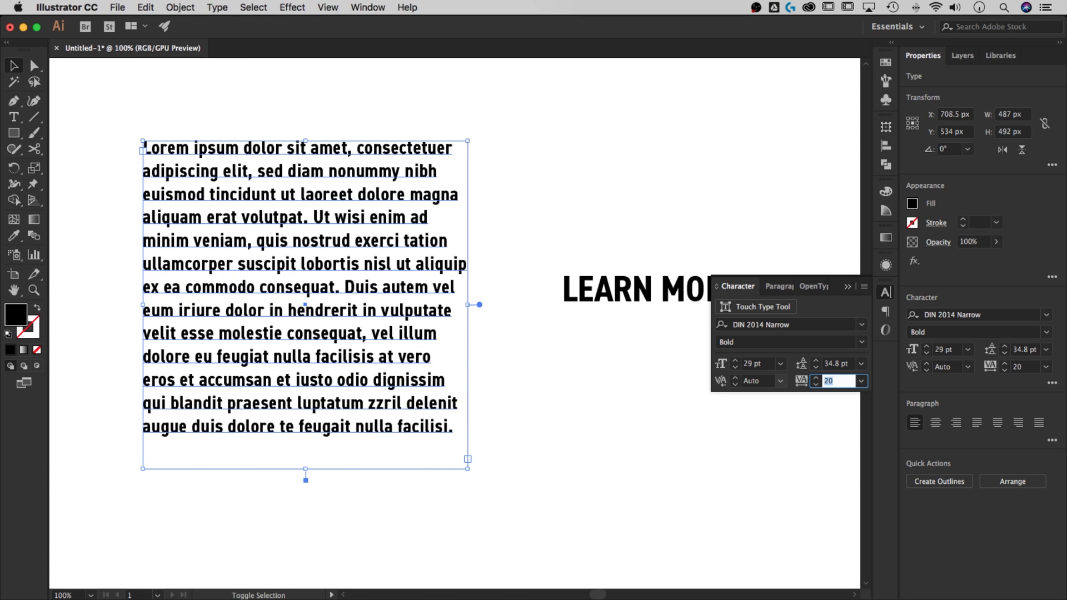
# Test tracking of 100 on the three lines starting 'Duis autem vel', then undo it.
pyautogui.doubleClick(399, 315)
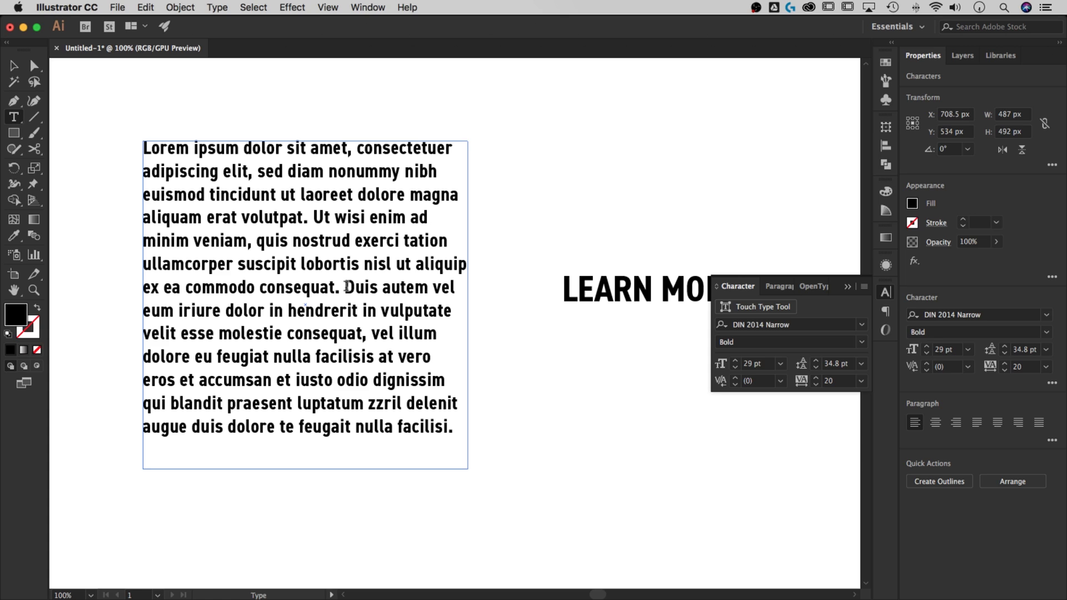
pyautogui.moveTo(344, 288); pyautogui.dragTo(440, 333)
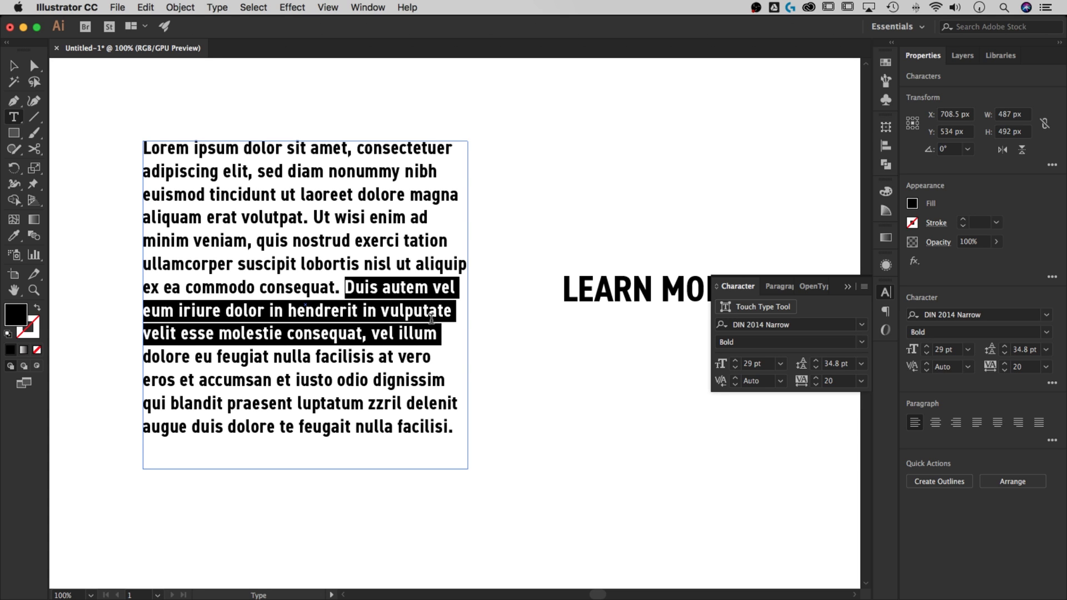
pyautogui.click(830, 381)
pyautogui.write('100')
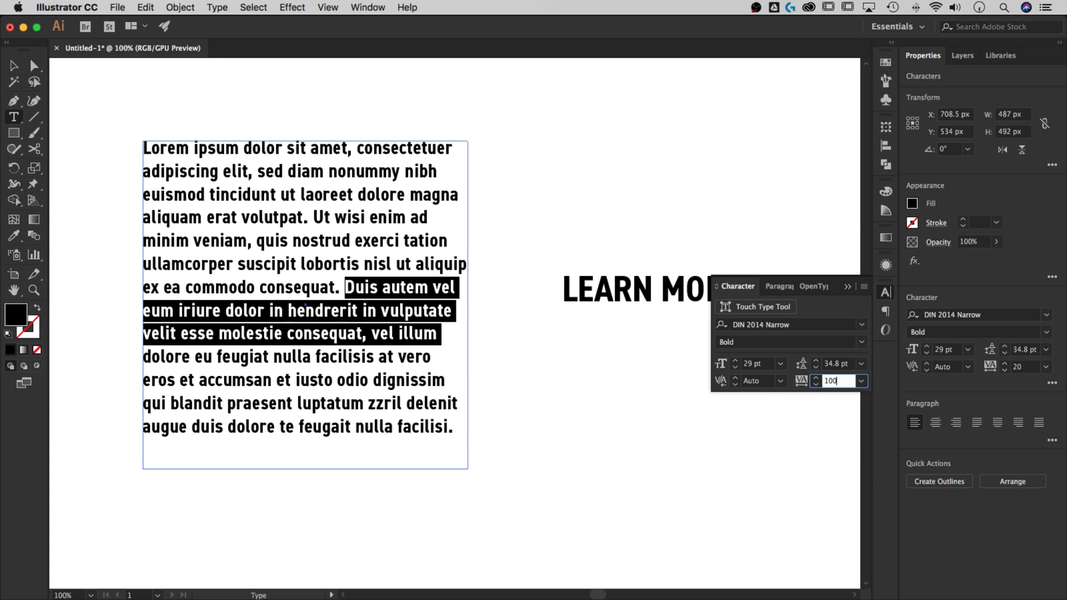
pyautogui.press('Return')
pyautogui.click(403, 312)
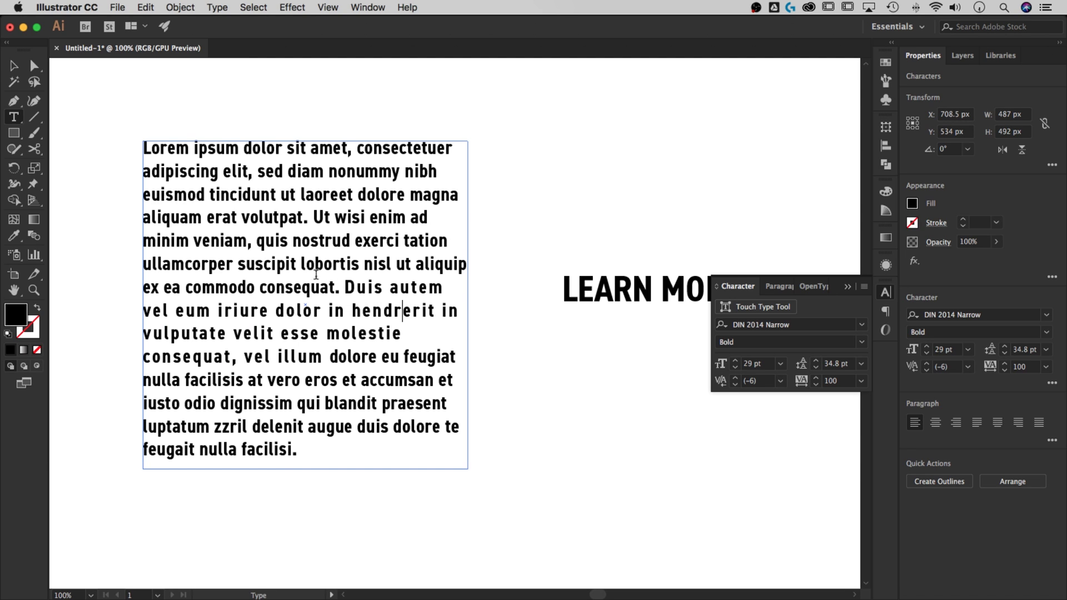
pyautogui.press('super+z')
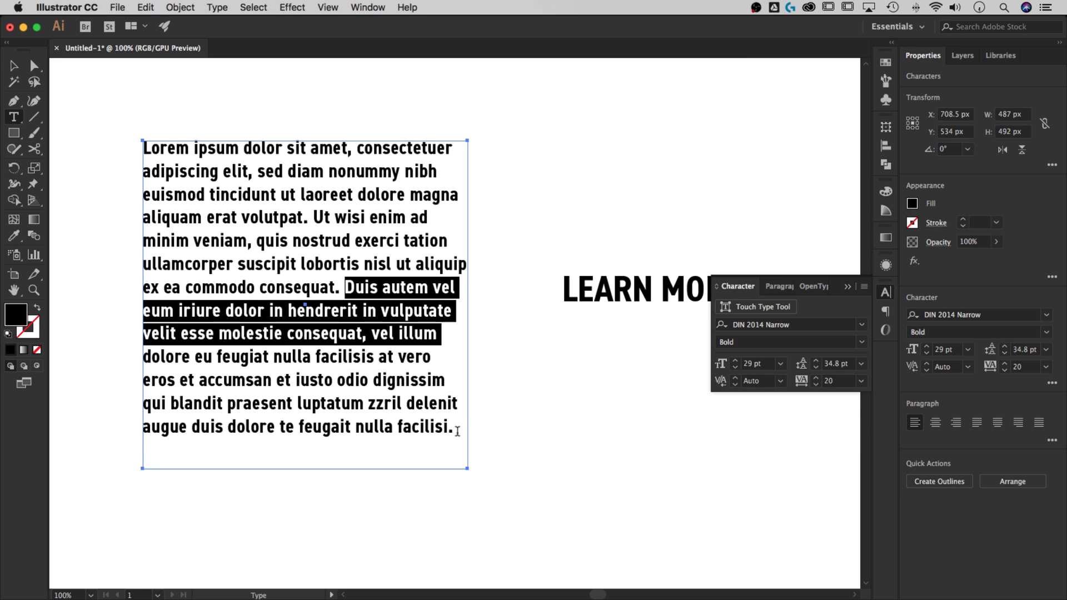
# Compare looser tracking on the whole paragraph with Alt+arrows, settling on 20.
pyautogui.moveTo(457, 431); pyautogui.dragTo(127, 142)
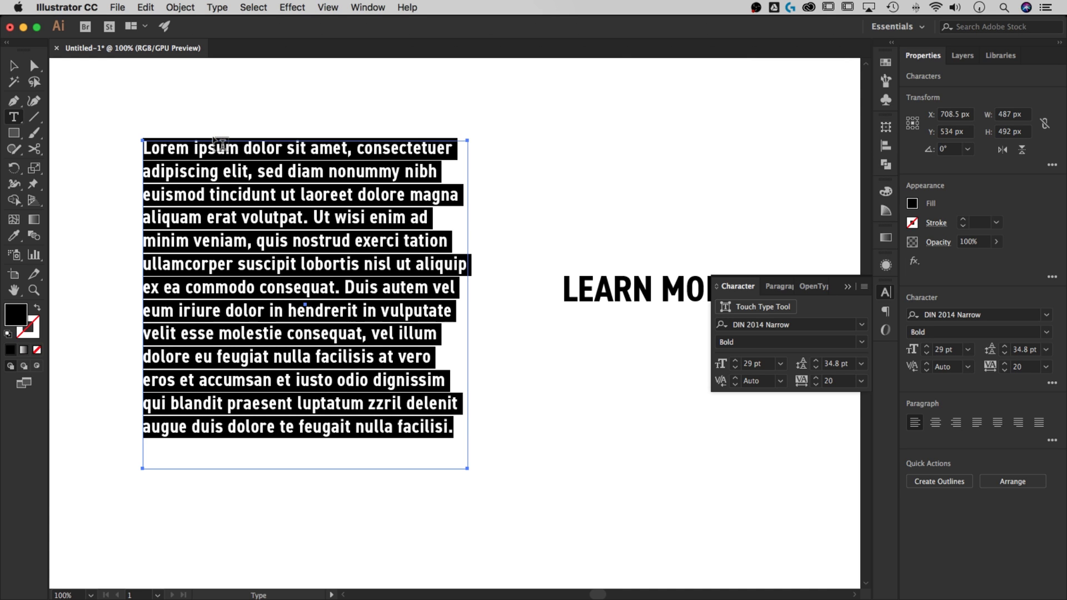
pyautogui.press('alt')
pyautogui.hotkey('alt', 'Right')
pyautogui.hotkey('alt', 'Left')
pyautogui.hotkey('alt', 'Right')
pyautogui.hotkey('alt', 'Right')
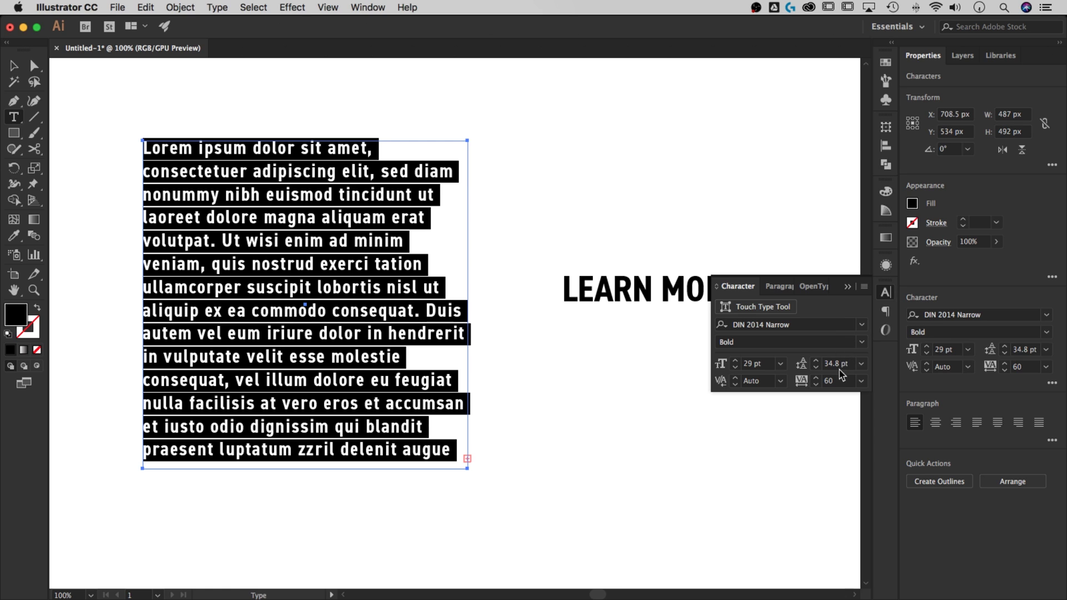
pyautogui.hotkey('alt', 'Left')
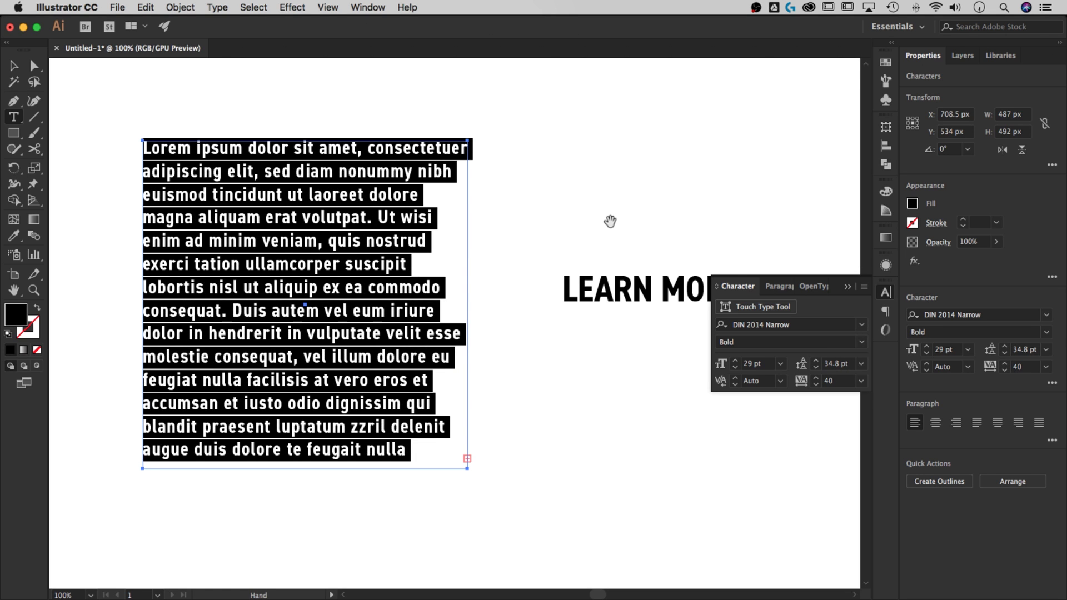
pyautogui.hotkey('alt', 'Left')
pyautogui.hotkey('alt', 'Right')
pyautogui.hotkey('alt', 'Right')
pyautogui.hotkey('alt', 'Left')
pyautogui.hotkey('alt', 'Left')
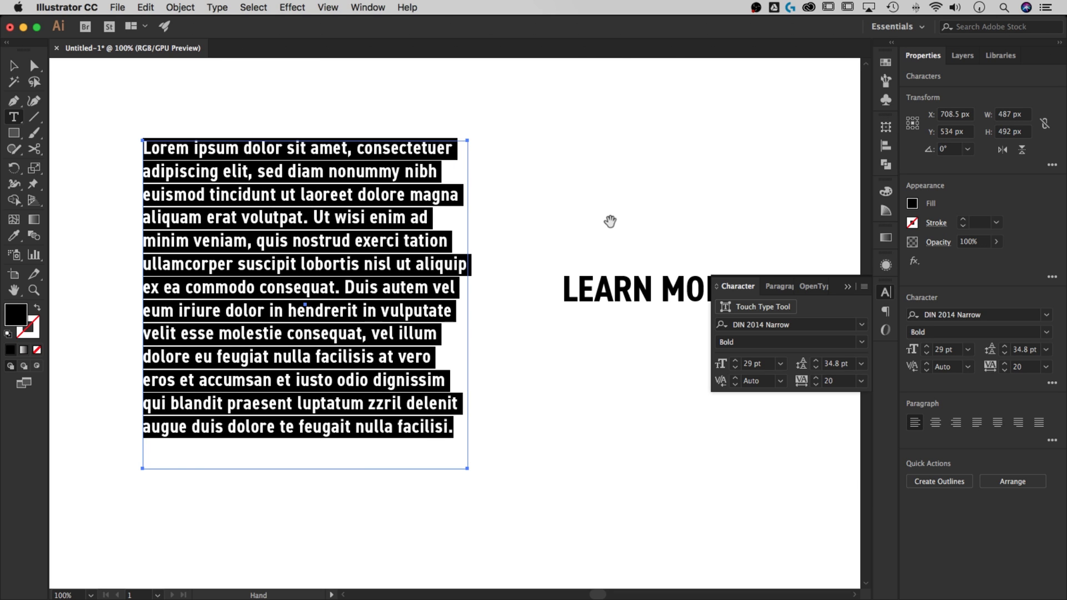
# Test 36.8 pt leading, return it to 34.8 pt, and leave text editing.
pyautogui.hotkey('alt', 'Down')
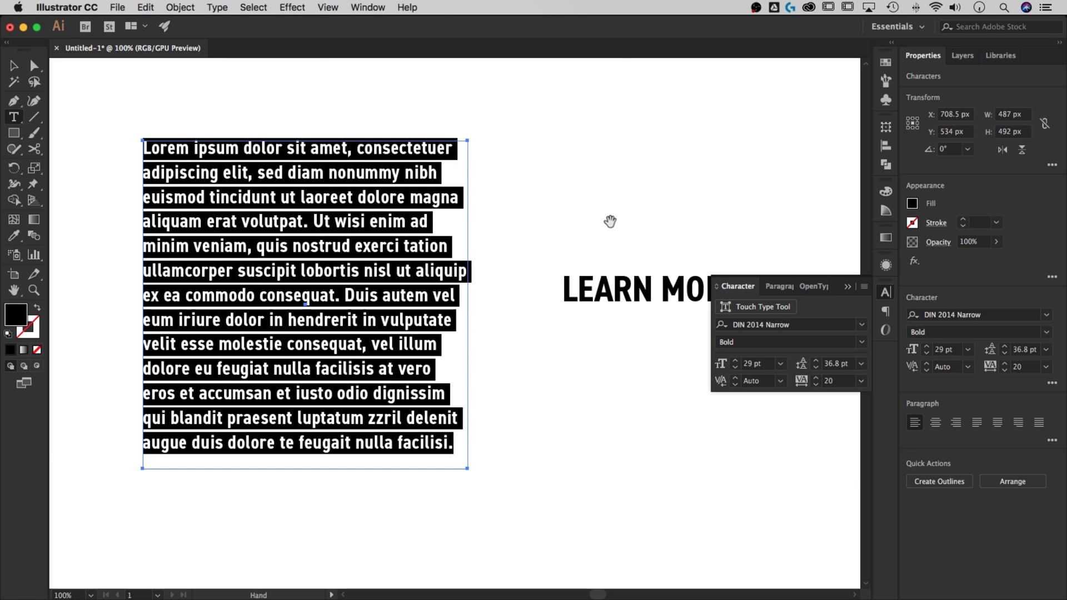
pyautogui.hotkey('alt', 'Up')
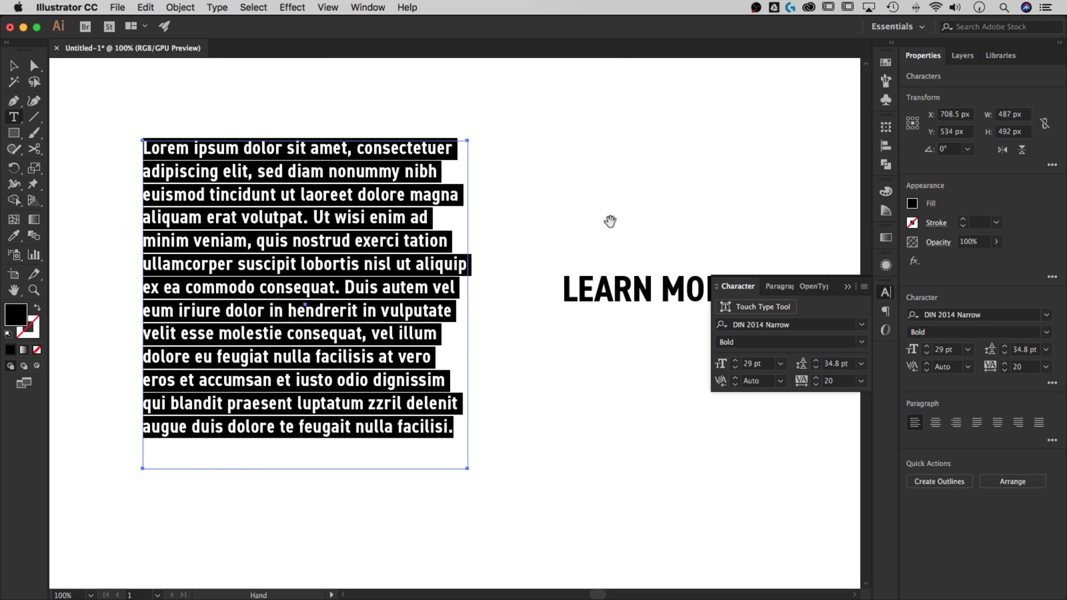
pyautogui.click(423, 295)
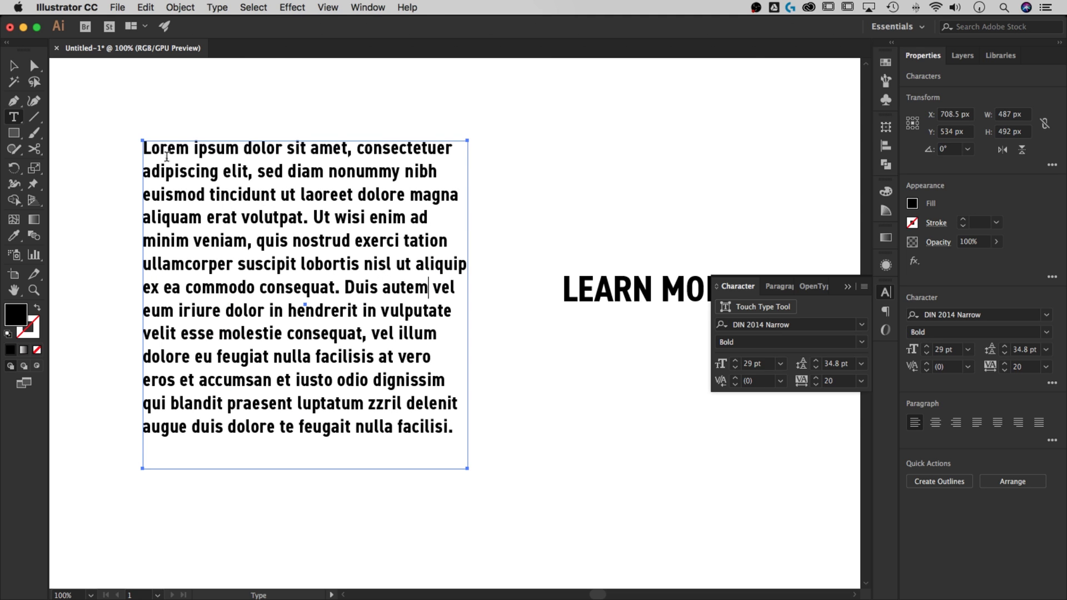
pyautogui.press('Escape')
# Move the LEARN MORE heading up the page and scale it down to about 13.84 pt.
pyautogui.click(612, 167)
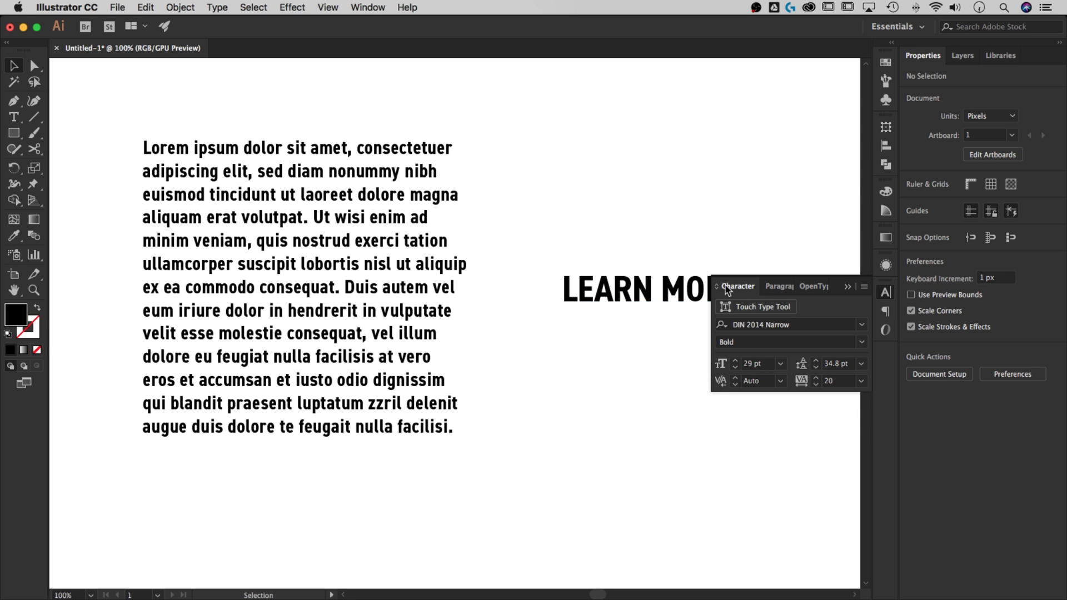
pyautogui.moveTo(605, 275); pyautogui.dragTo(584, 176)
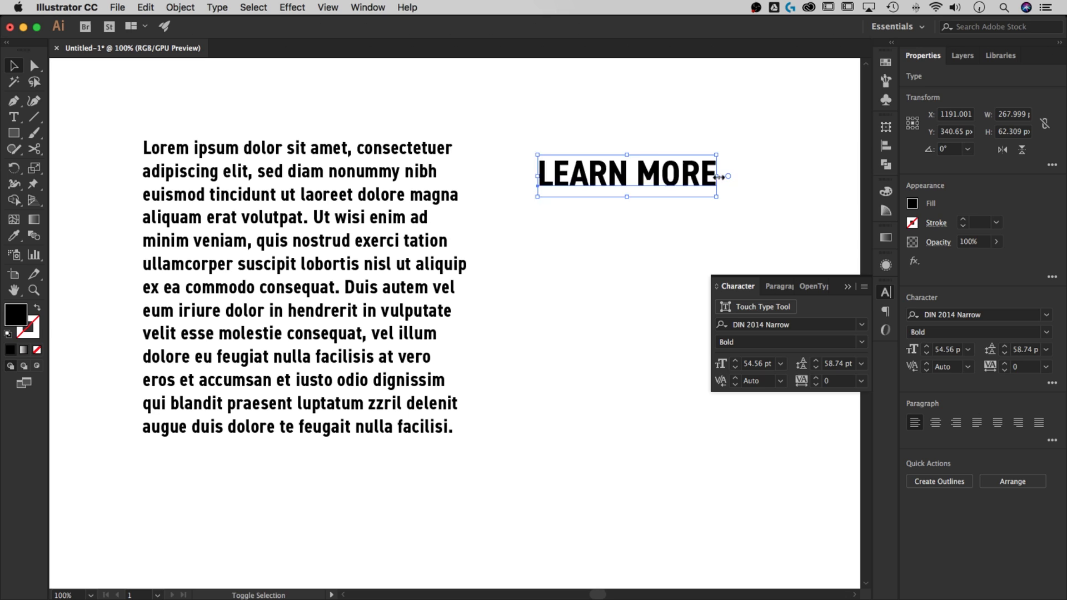
pyautogui.moveTo(717, 175); pyautogui.dragTo(580, 183)
pyautogui.click(612, 206)
pyautogui.click(579, 176)
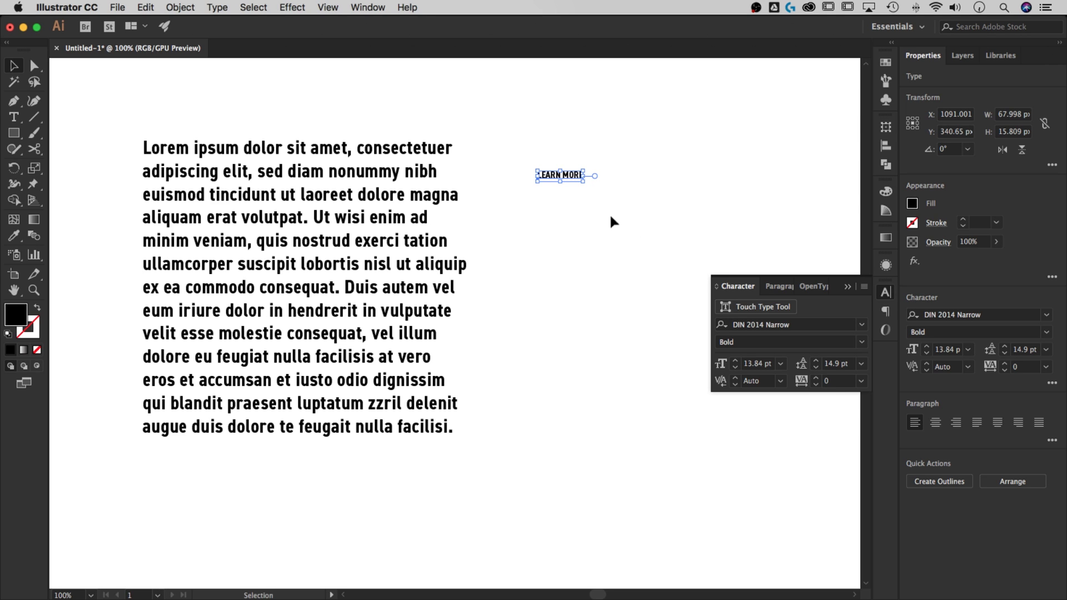
# Enter 20 as the LEARN MORE heading's tracking, then deselect it.
pyautogui.click(831, 382)
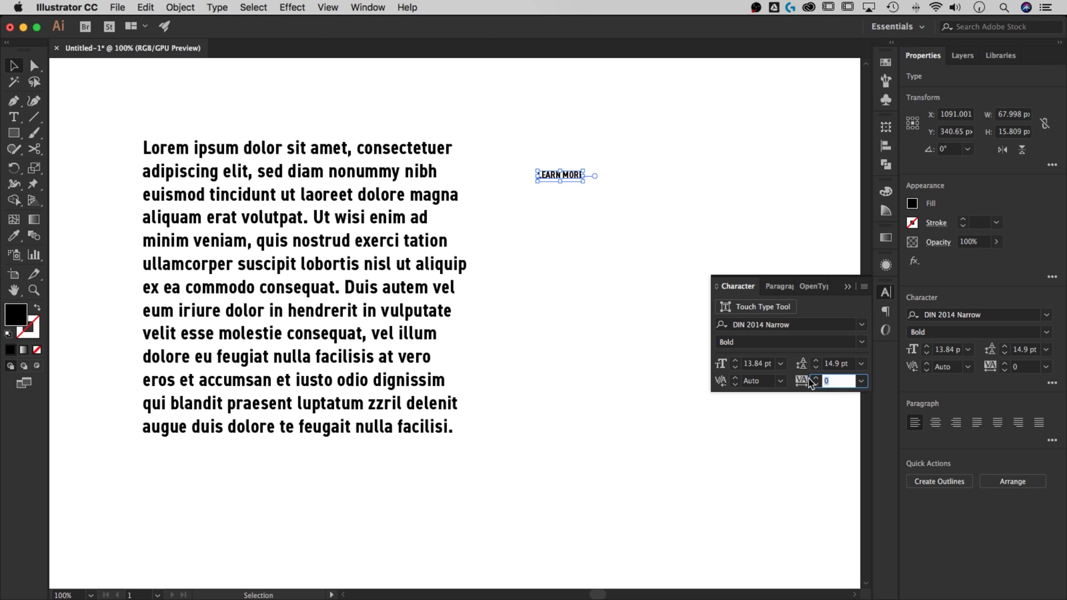
pyautogui.write('20')
pyautogui.press('Return')
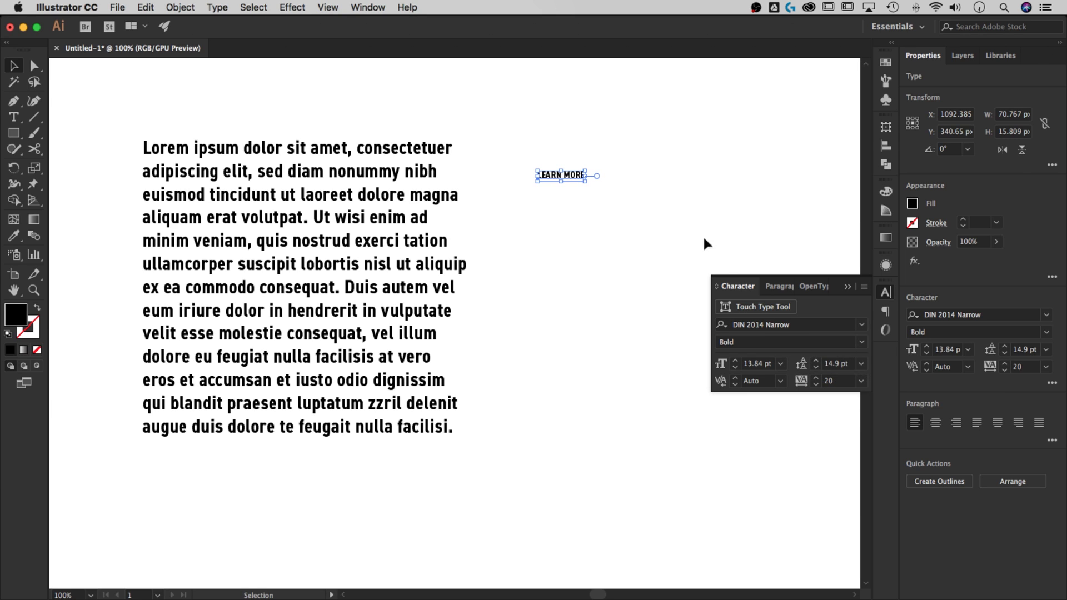
pyautogui.click(636, 224)
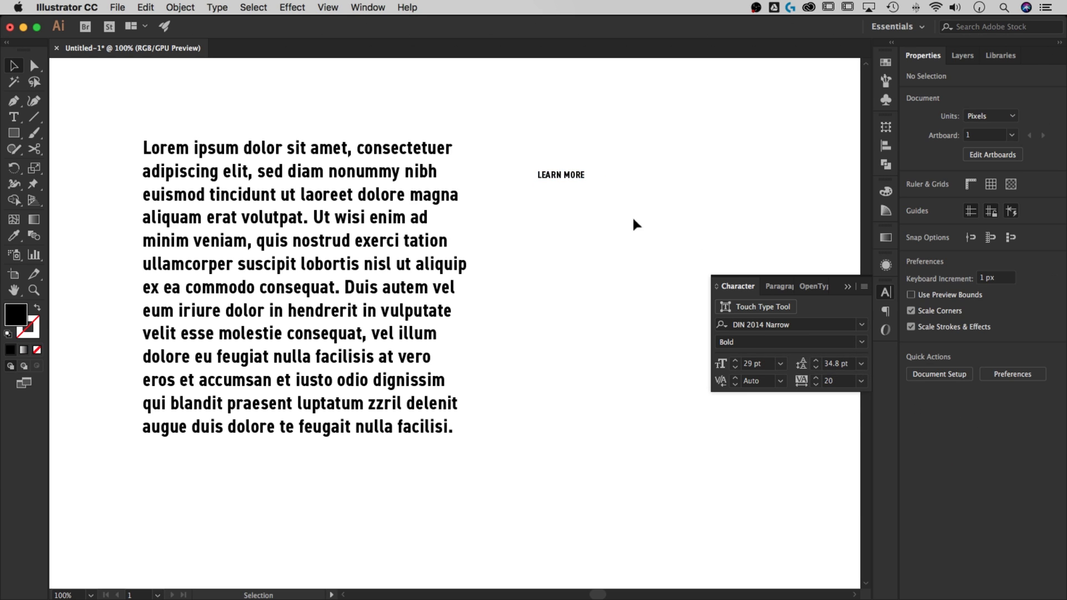
# Kern the E–A pair of LEARN MORE, starting at 10 and settling on 80.
pyautogui.doubleClick(546, 176)
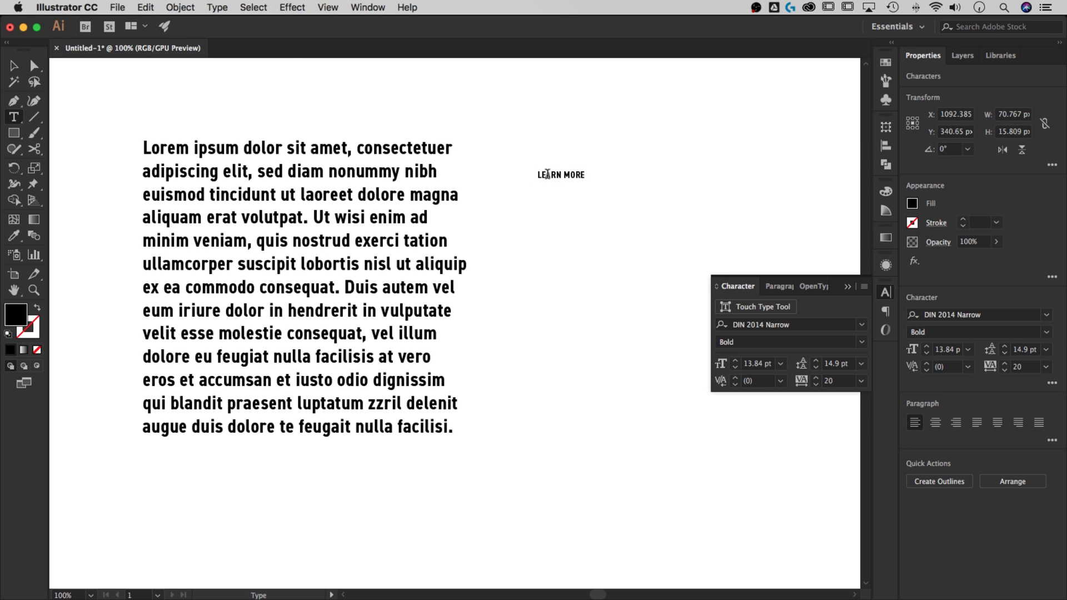
pyautogui.click(733, 382)
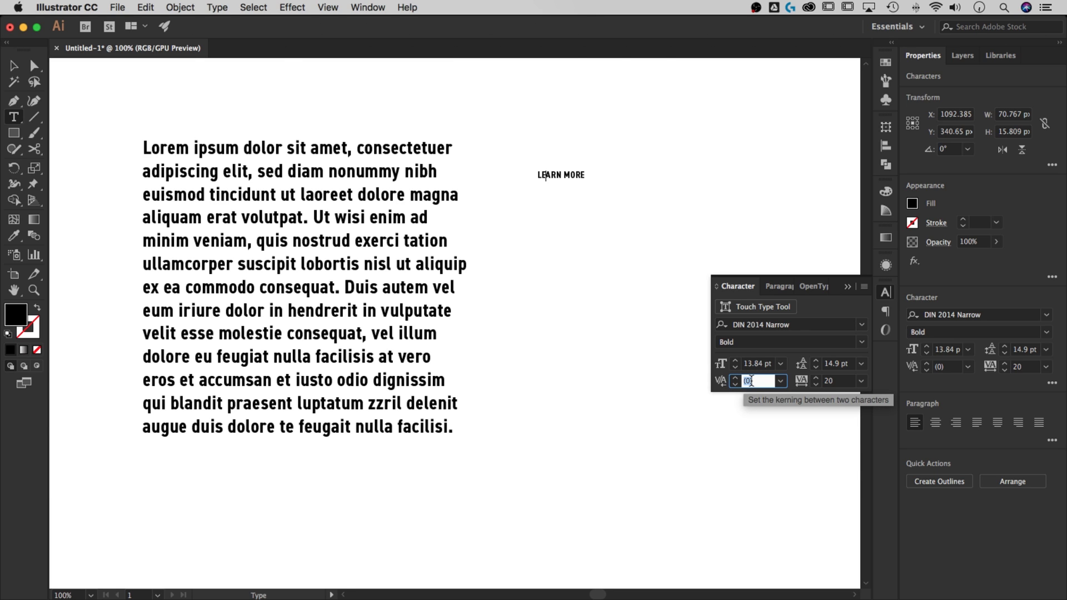
pyautogui.write('10')
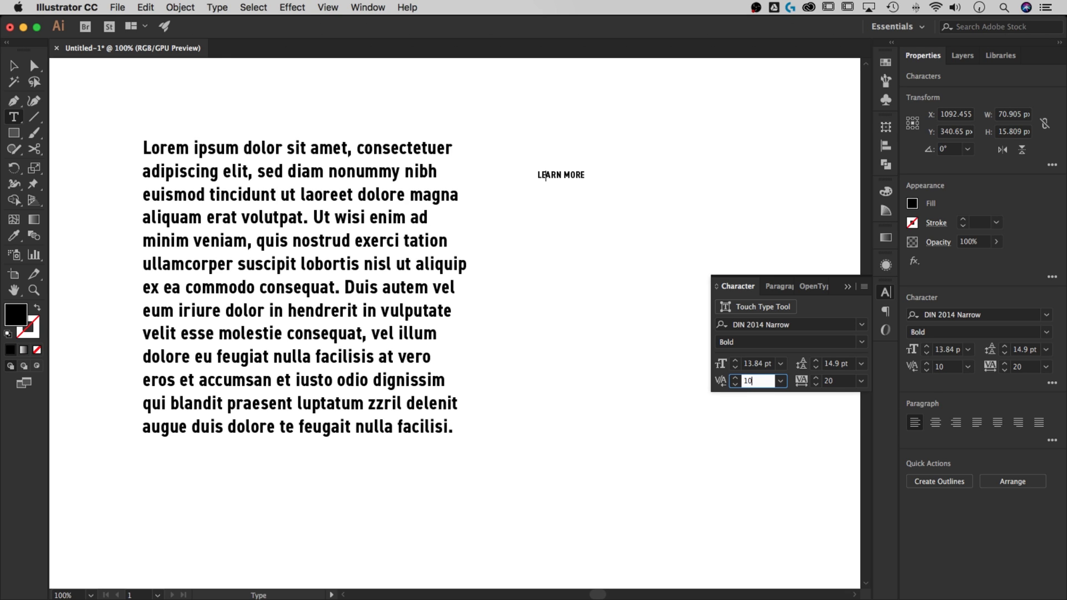
pyautogui.press('Up')
pyautogui.press('Up')
pyautogui.press('Up')
pyautogui.press('Up')
pyautogui.press('Up')
pyautogui.press('Up')
pyautogui.press('Up')
pyautogui.press('Up')
pyautogui.press('Up')
pyautogui.press('Up')
pyautogui.press('Down')
pyautogui.press('Down')
pyautogui.press('Down')
pyautogui.press('Escape')
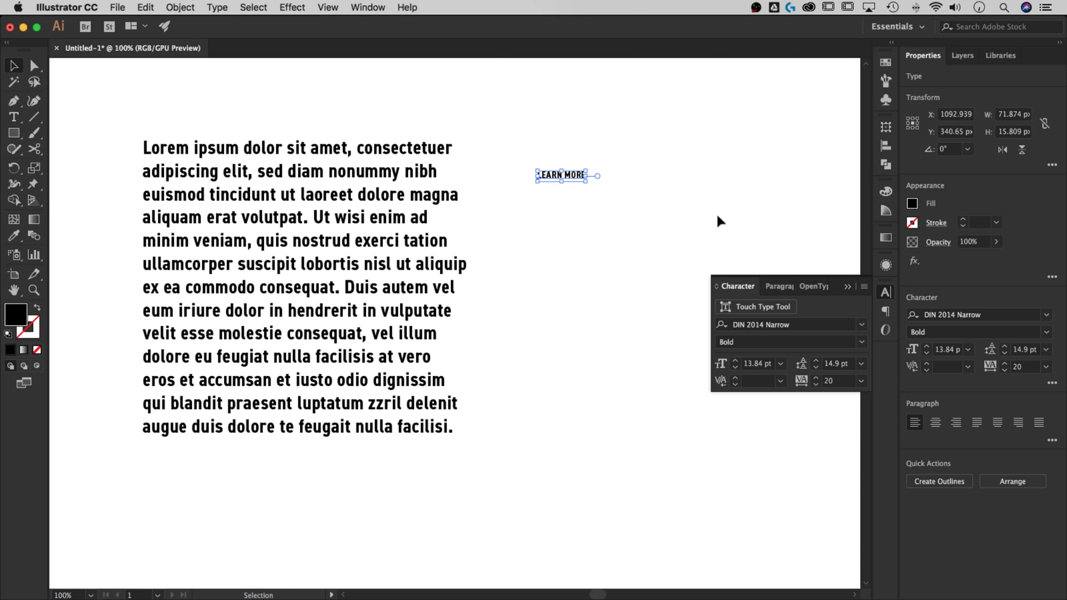
# Scale LEARN MORE up to about 59 pt and step its E–A kerning down through 50 to 30.
pyautogui.moveTo(591, 181); pyautogui.dragTo(727, 250)
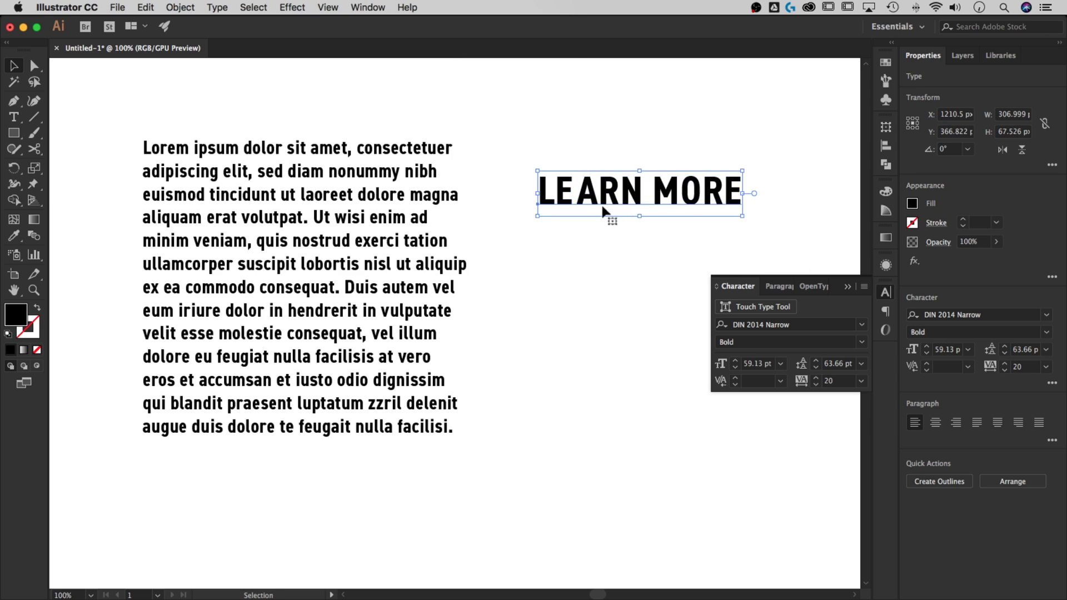
pyautogui.doubleClick(582, 205)
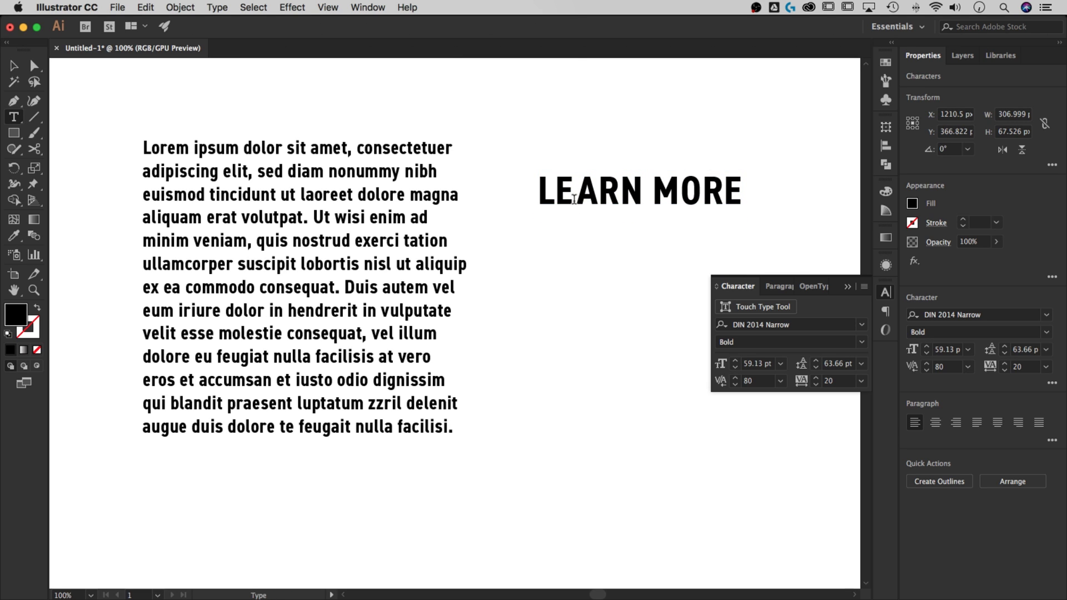
pyautogui.click(577, 205)
pyautogui.click(757, 380)
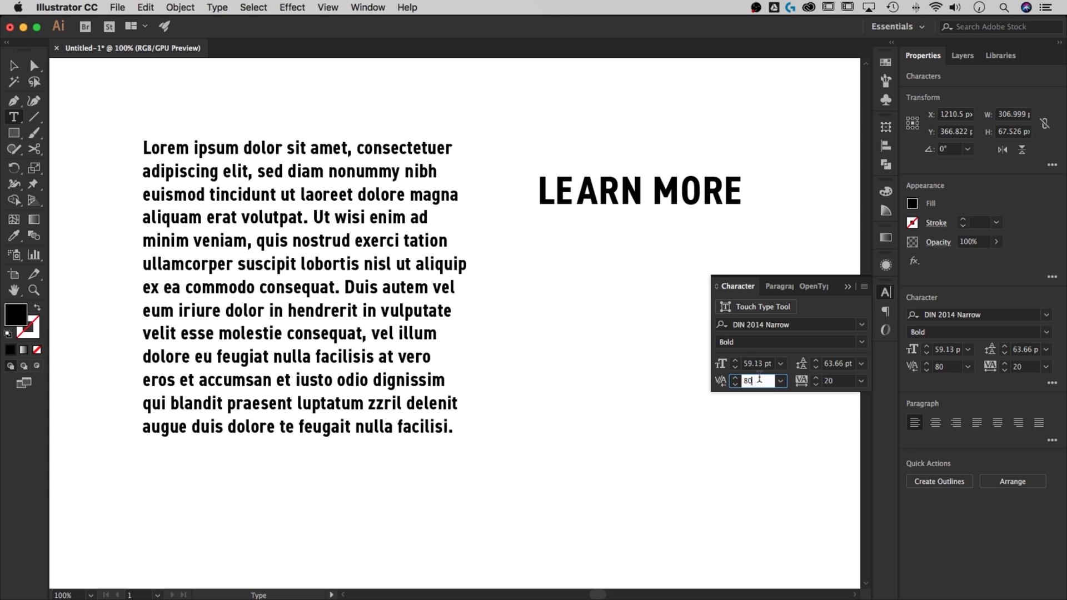
pyautogui.press('Down')
pyautogui.press('Down')
pyautogui.press('Down')
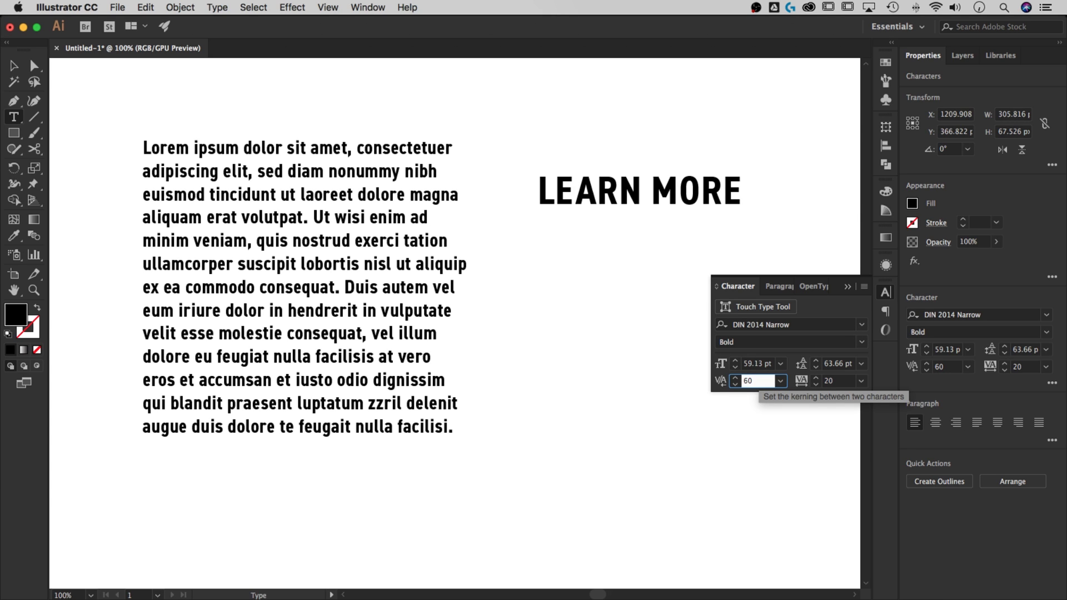
pyautogui.press('Down')
pyautogui.press('Down')
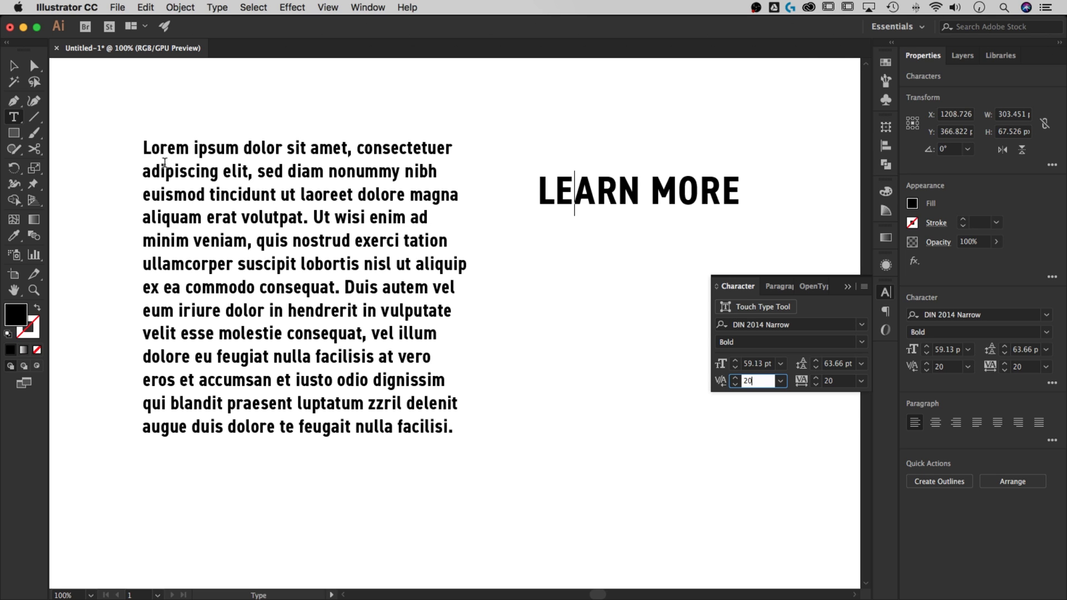
# Kern the R–E pair in MORE to 20 with Alt+Right Arrow.
pyautogui.moveTo(144, 148); pyautogui.dragTo(524, 441)
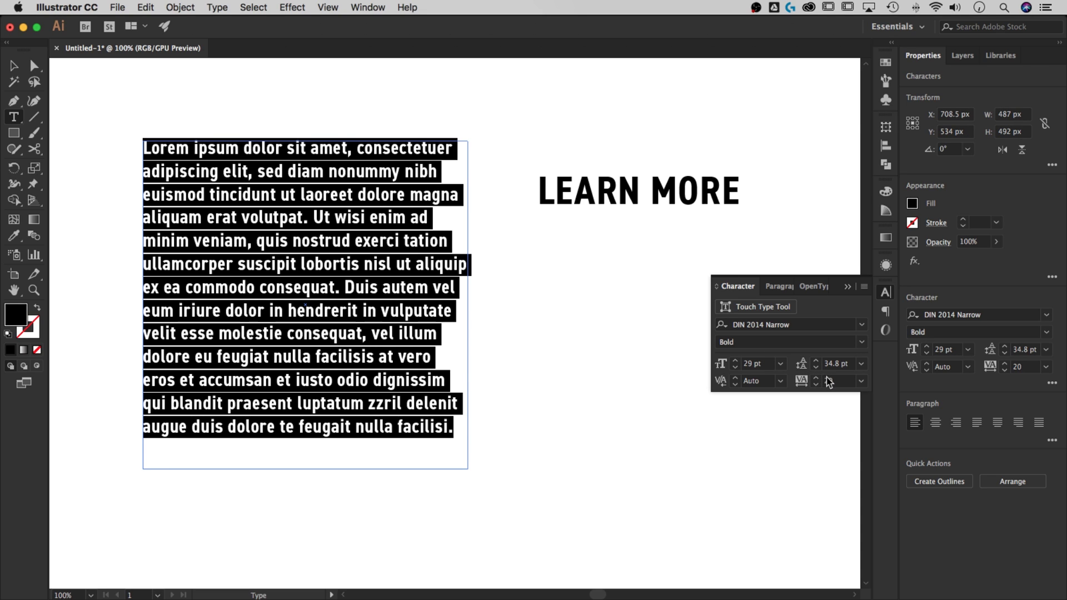
pyautogui.click(574, 191)
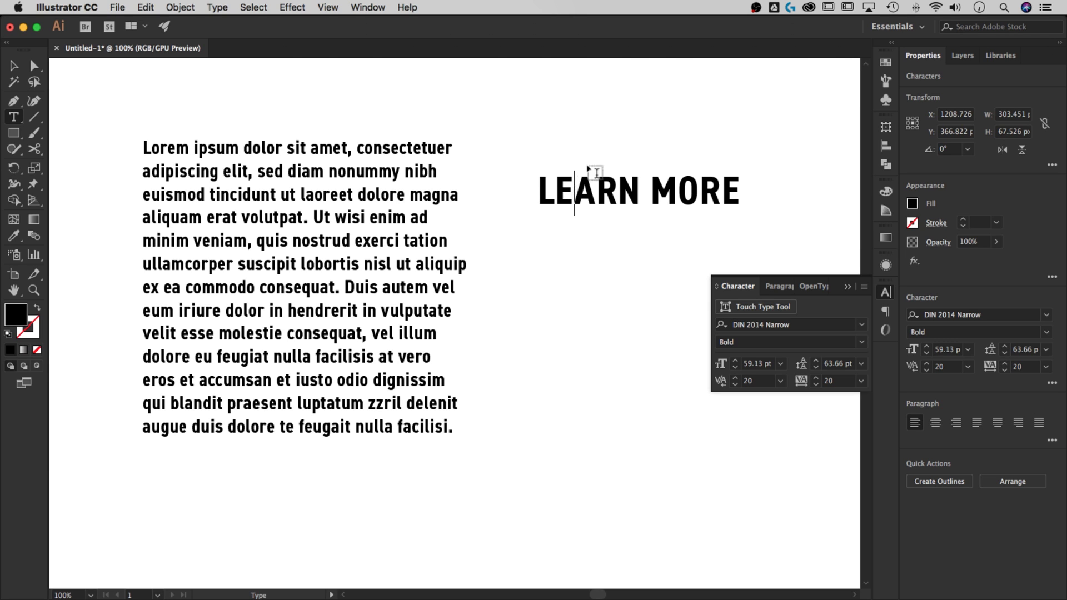
pyautogui.press('alt')
pyautogui.click(715, 192)
pyautogui.hotkey('alt', 'Right')
pyautogui.click(673, 195)
# Reset the whole Lorem ipsum paragraph's tracking to 0.
pyautogui.moveTo(144, 148); pyautogui.dragTo(583, 486)
pyautogui.click(843, 383)
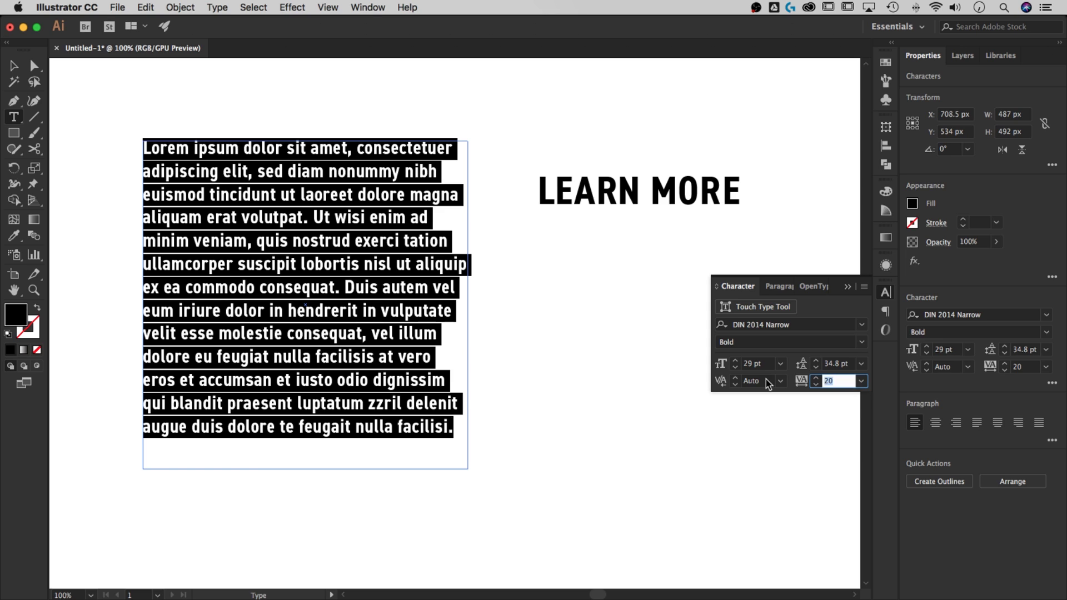
pyautogui.write('0')
pyautogui.press('Return')
pyautogui.click(171, 172)
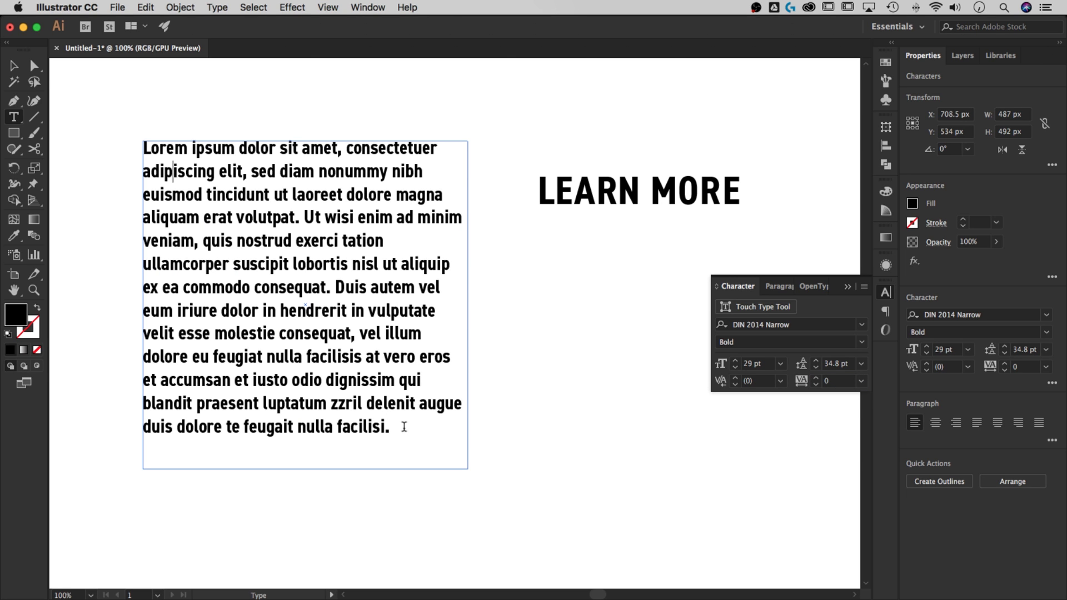
# Reselect the paragraph, raise its tracking to 20, and exit text editing.
pyautogui.moveTo(404, 427); pyautogui.dragTo(119, 135)
pyautogui.click(830, 383)
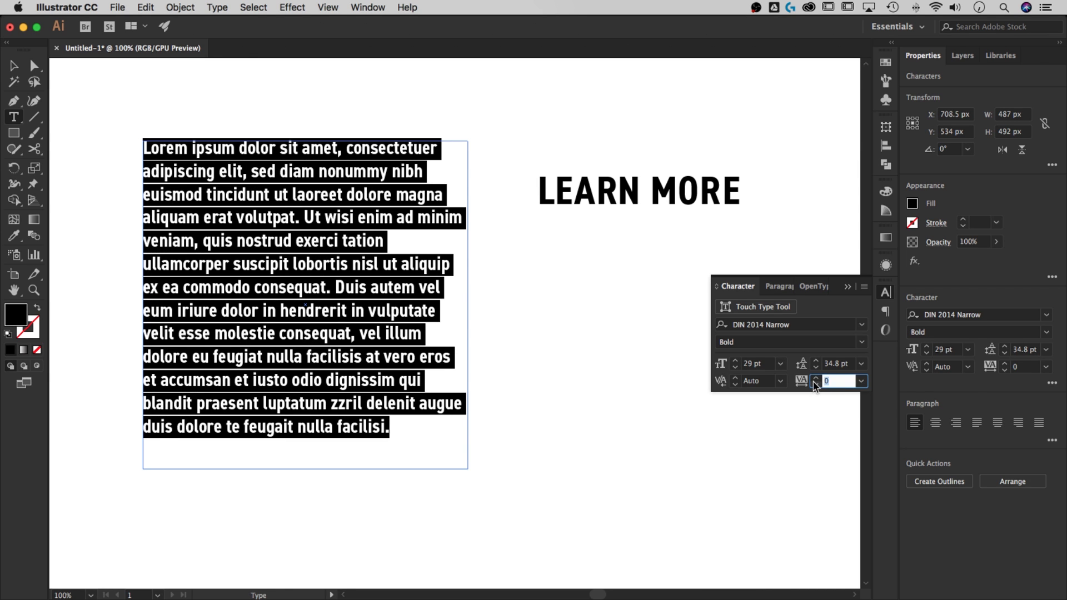
pyautogui.click(815, 380)
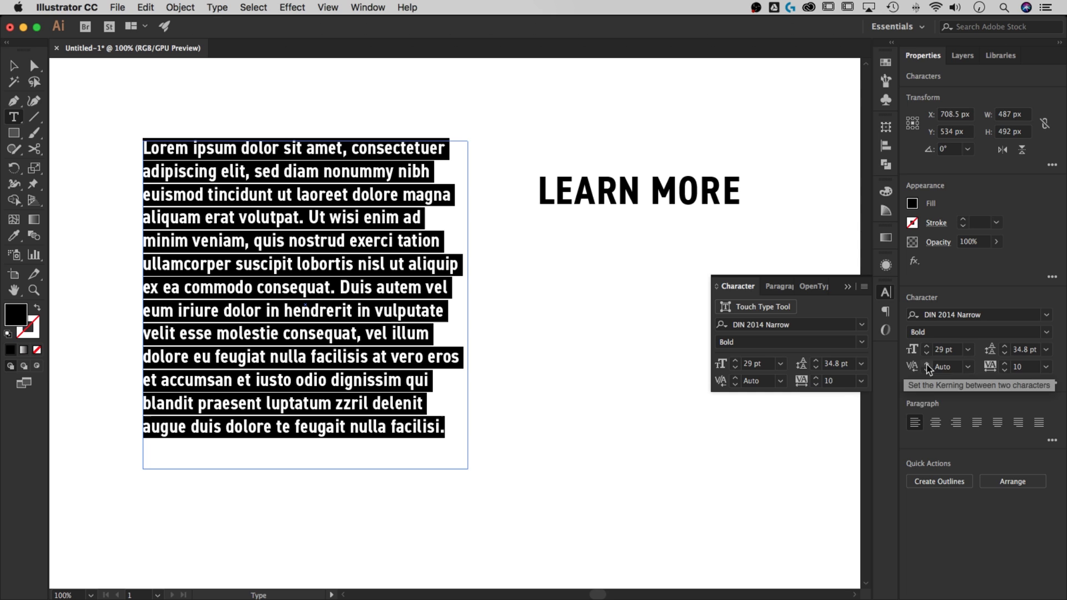
pyautogui.click(831, 381)
pyautogui.write('20')
pyautogui.press('Return')
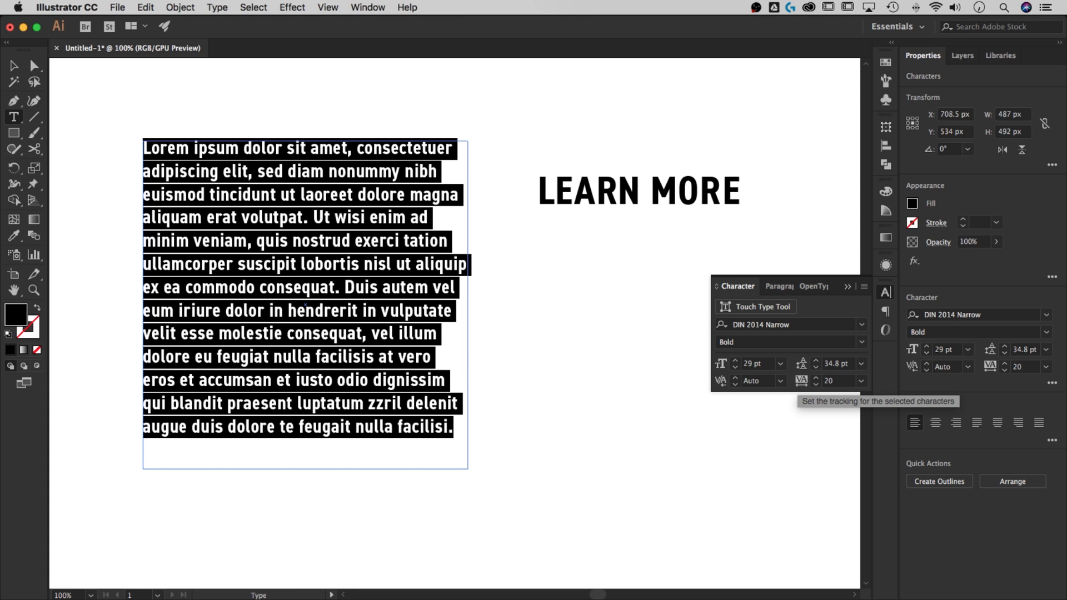
pyautogui.press('Escape')
pyautogui.press('v')
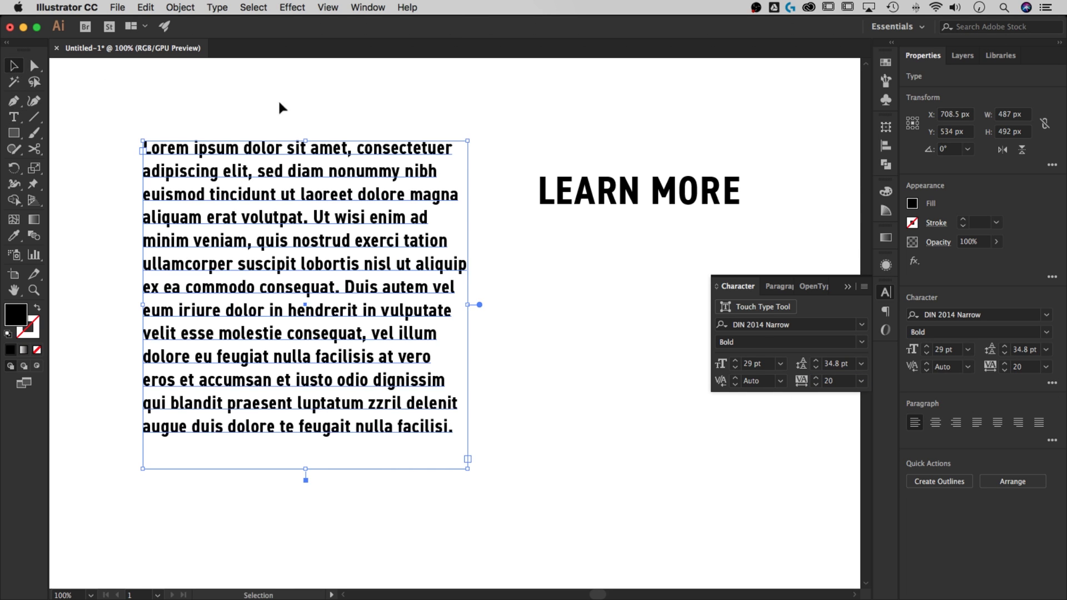
pyautogui.click(473, 114)
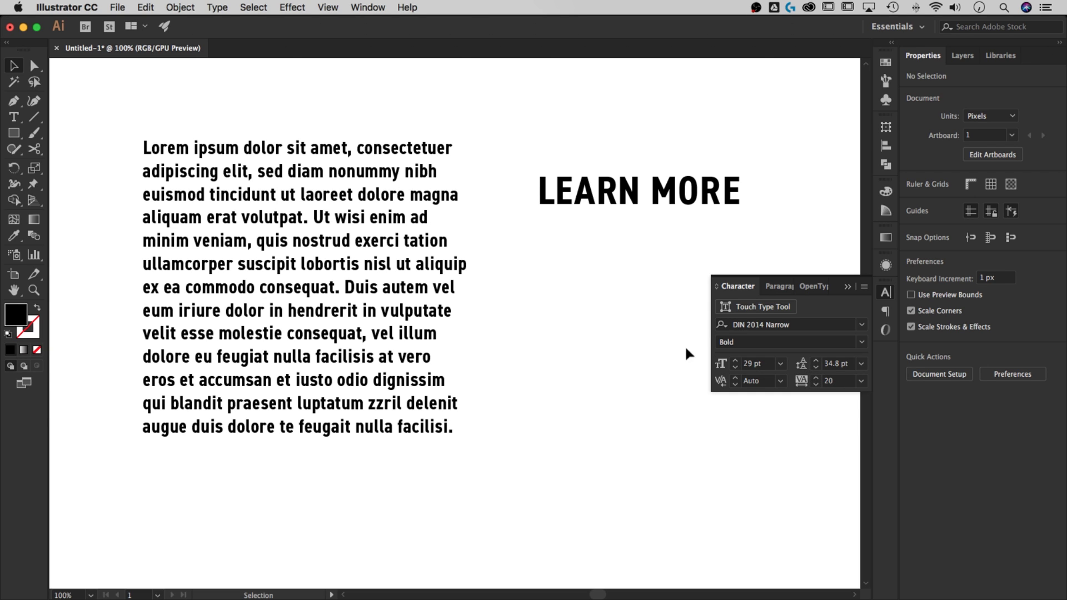
# Shift the paragraph down-right and place LEARN MORE directly above it, left-aligned.
pyautogui.moveTo(348, 361); pyautogui.dragTo(423, 439)
pyautogui.moveTo(586, 193); pyautogui.dragTo(265, 194)
pyautogui.click(408, 168)
pyautogui.press('t')
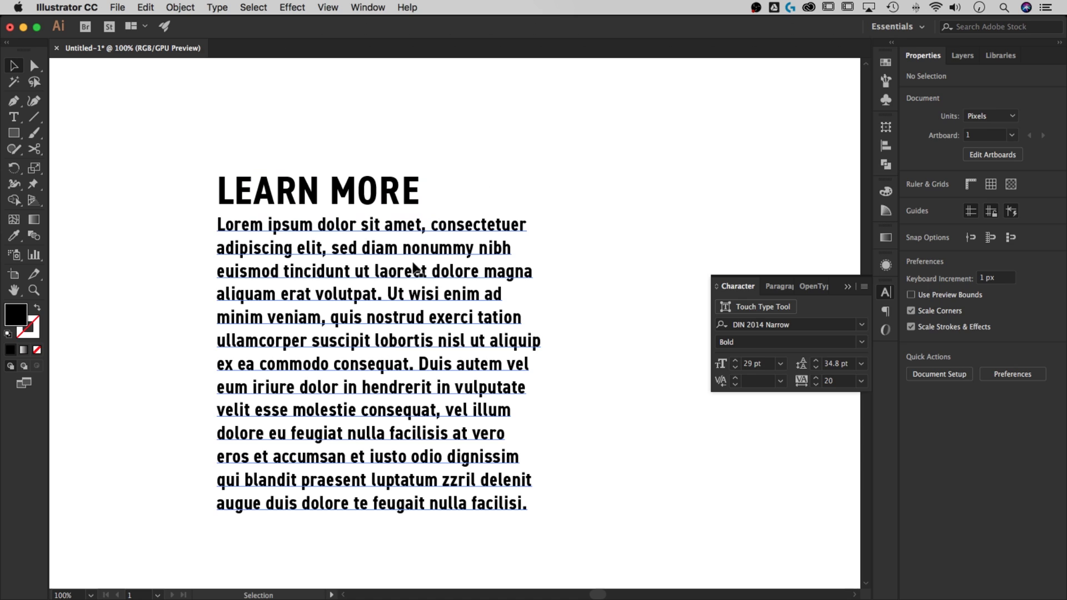
pyautogui.click(355, 249)
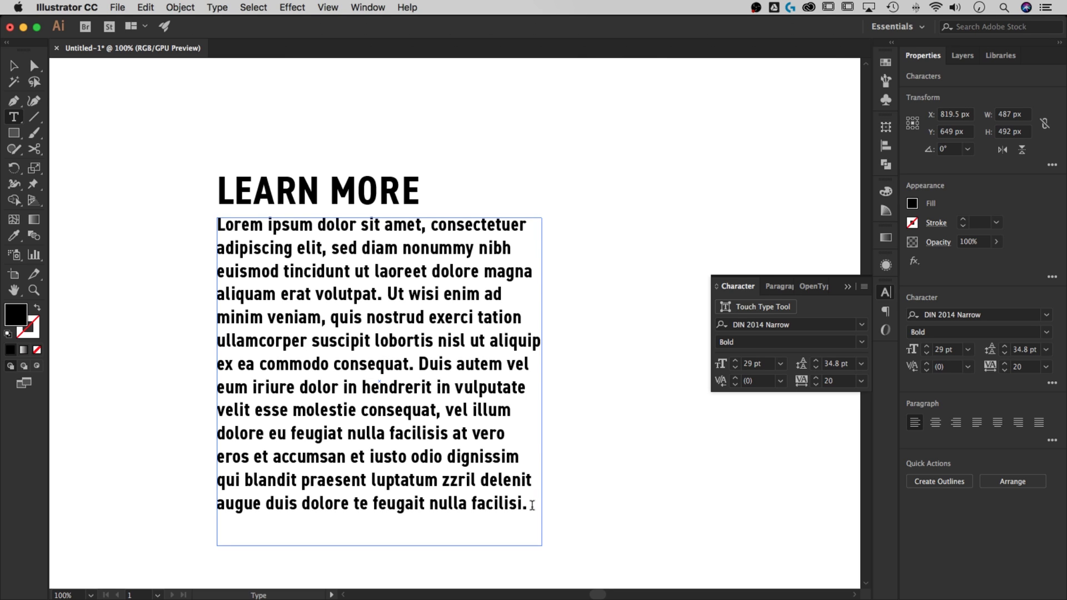
# Open up the E–A, A–R and L–E kerning in LEARN, bringing L–E to 20.
pyautogui.click(277, 186)
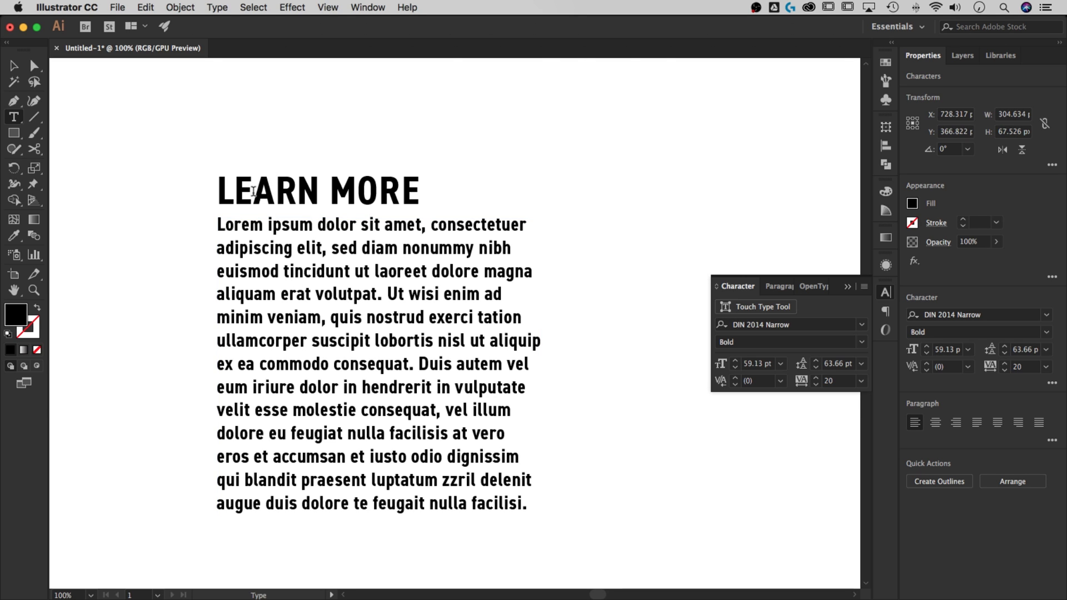
pyautogui.click(253, 191)
pyautogui.press('space')
pyautogui.hotkey('alt', 'Right')
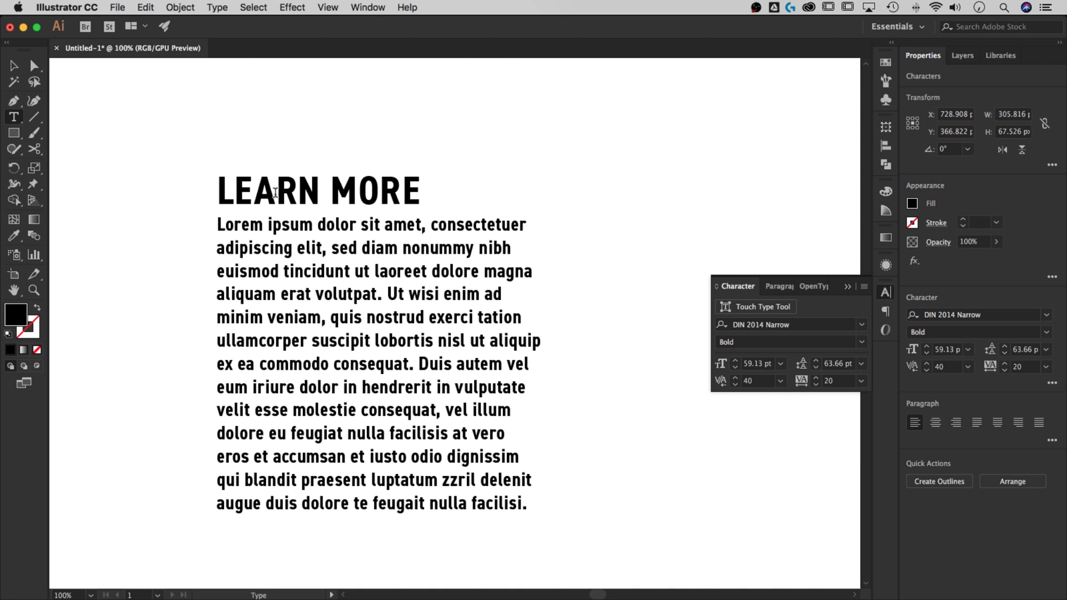
pyautogui.press('Right')
pyautogui.hotkey('alt', 'Right')
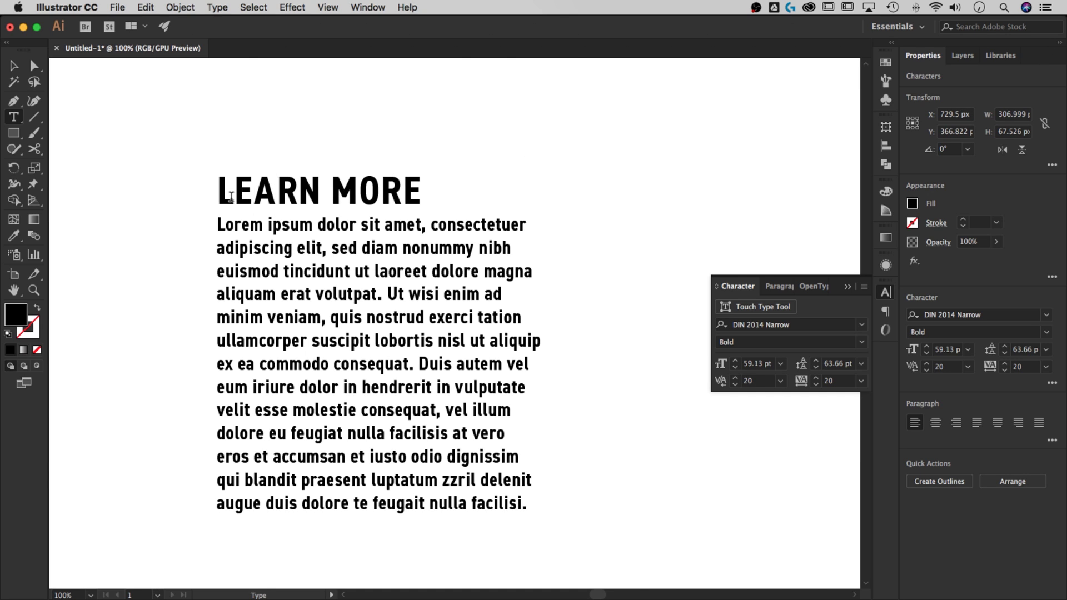
pyautogui.click(232, 192)
pyautogui.hotkey('alt', 'Right')
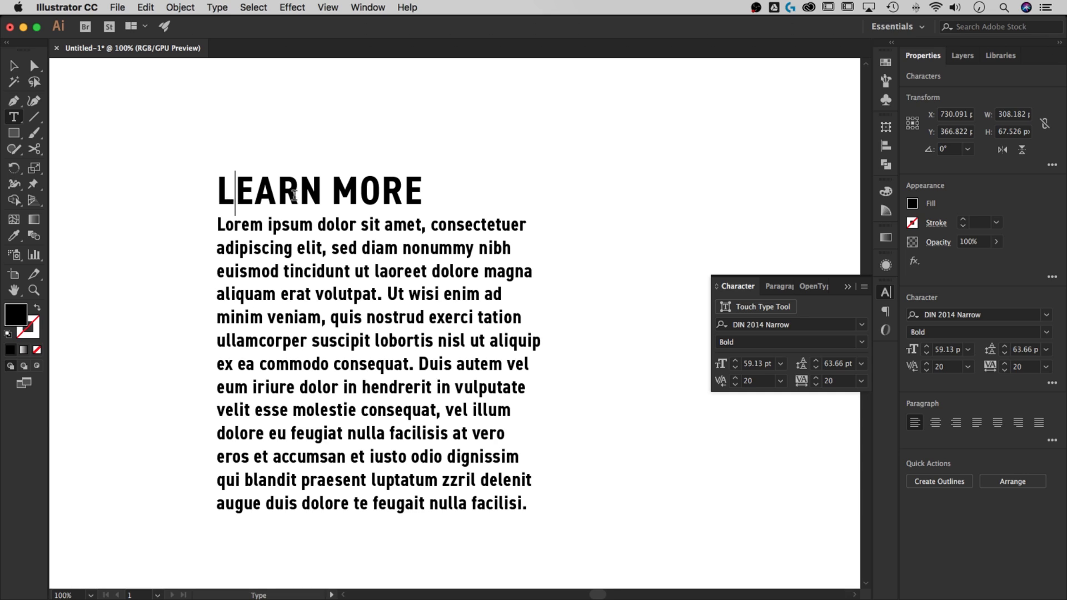
# Tighten the M–O pair in MORE to -20, leaving O–R at 0.
pyautogui.click(358, 194)
pyautogui.hotkey('alt', 'Left')
pyautogui.click(379, 193)
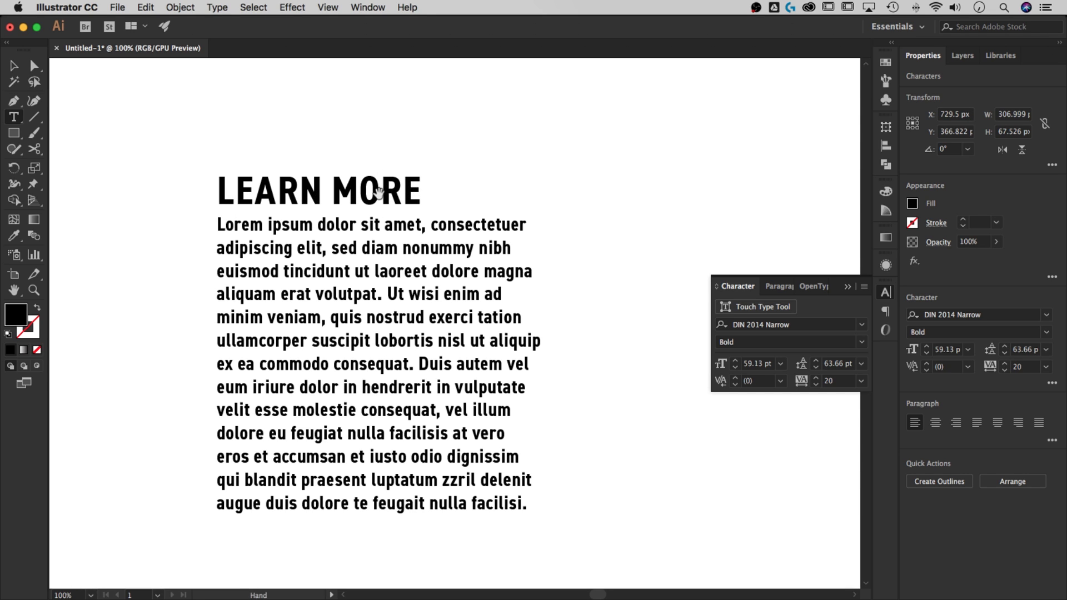
pyautogui.hotkey('alt', 'Left')
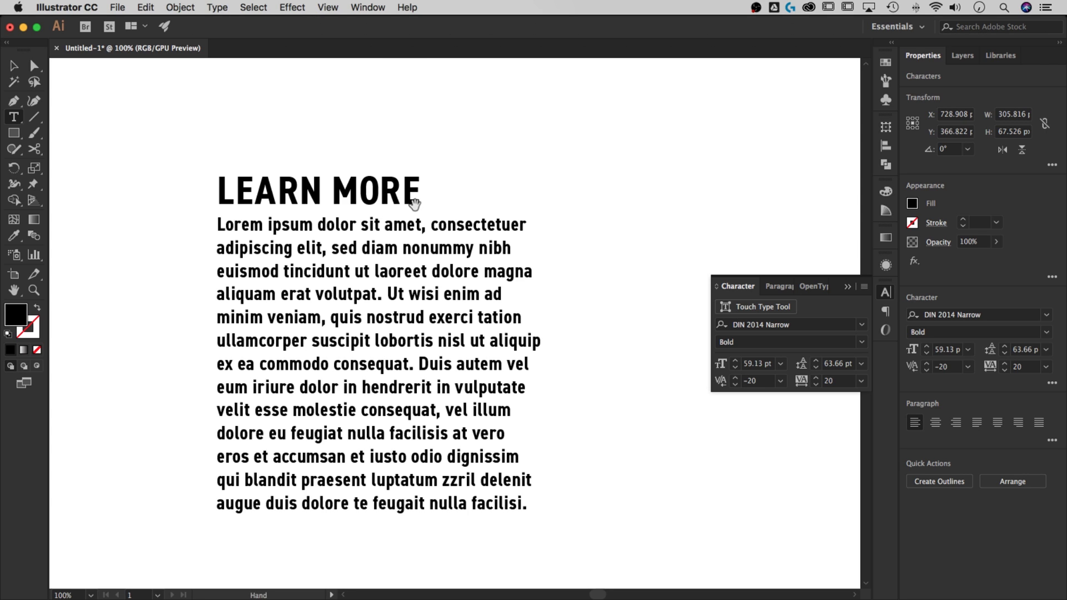
pyautogui.hotkey('alt', 'Right')
pyautogui.click(359, 195)
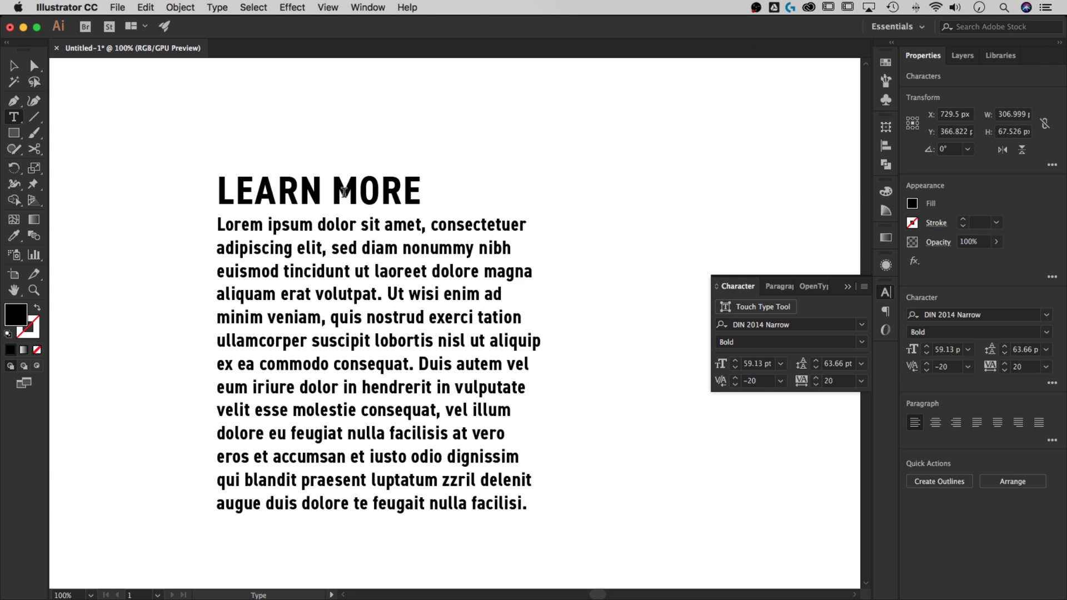
pyautogui.press('Escape')
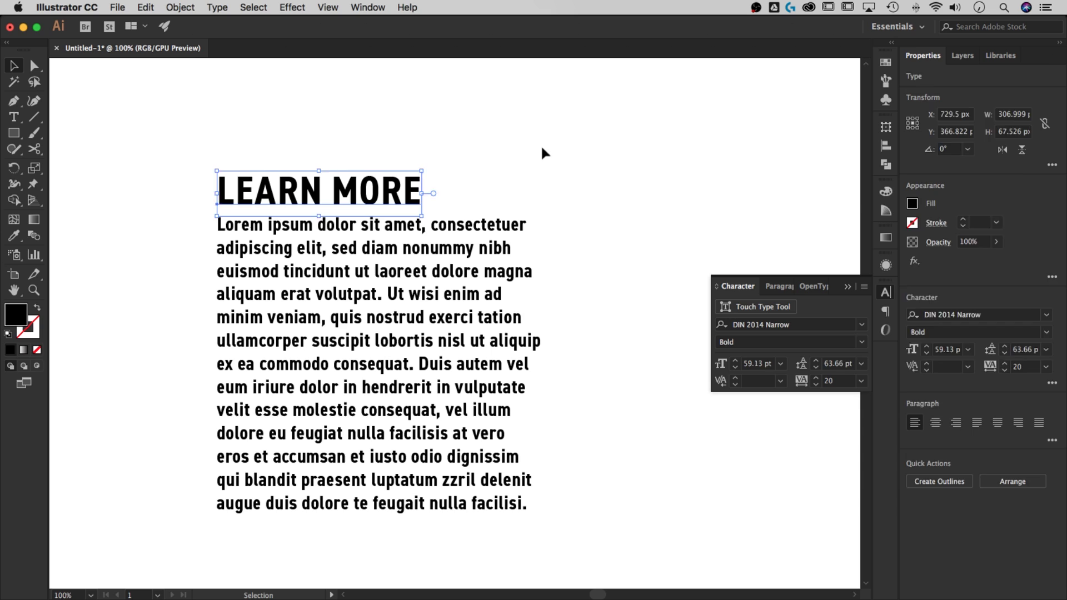
pyautogui.click(527, 157)
pyautogui.click(395, 198)
pyautogui.click(514, 137)
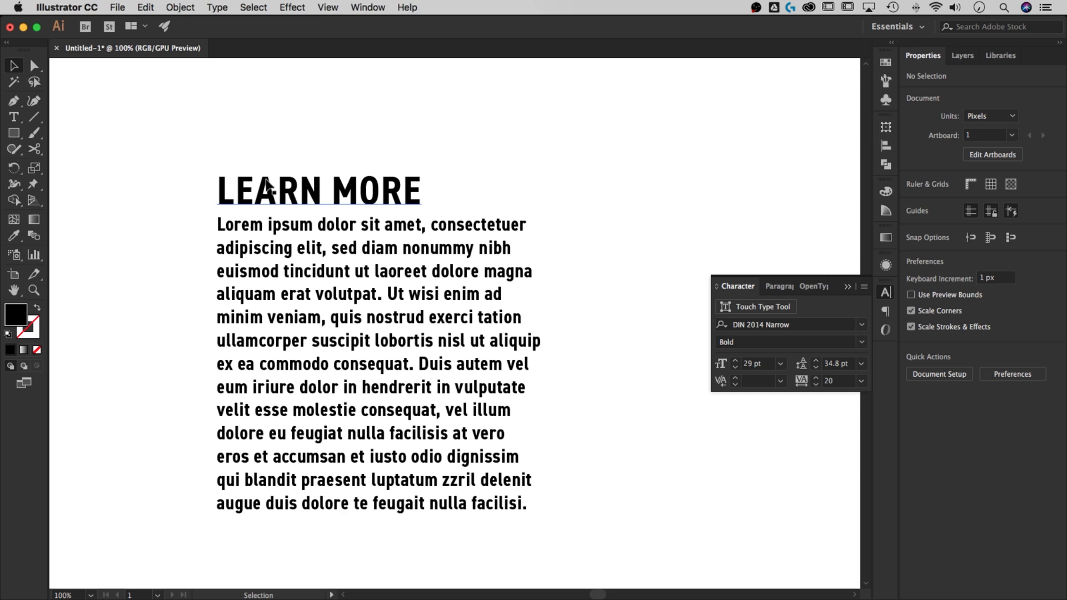
# Rescale the LEARN MORE heading to about 64 pt and position it just above the paragraph.
pyautogui.click(375, 199)
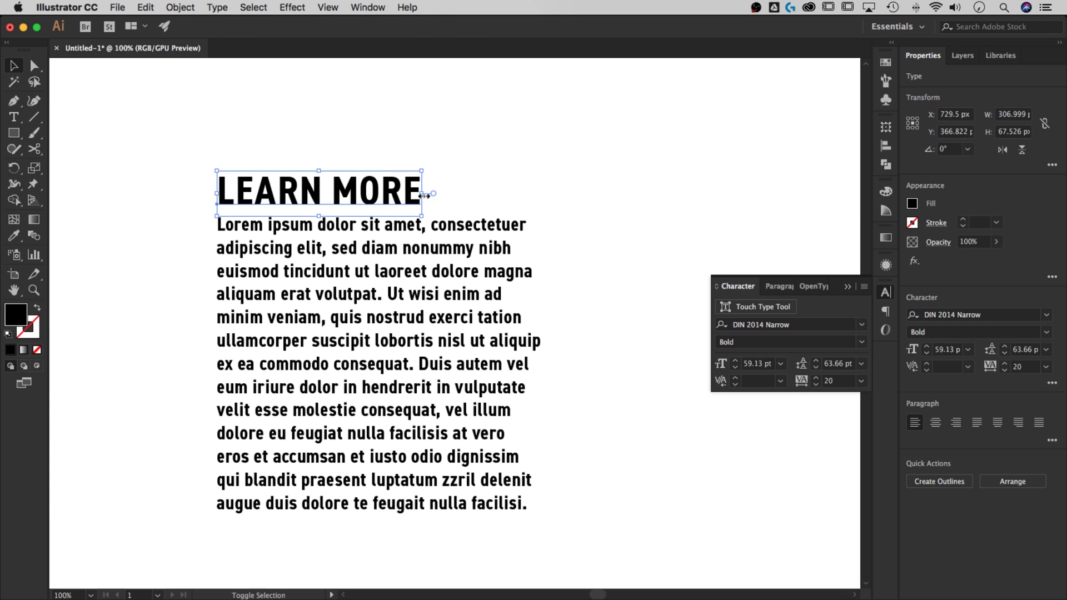
pyautogui.moveTo(425, 195); pyautogui.dragTo(259, 195)
pyautogui.click(361, 163)
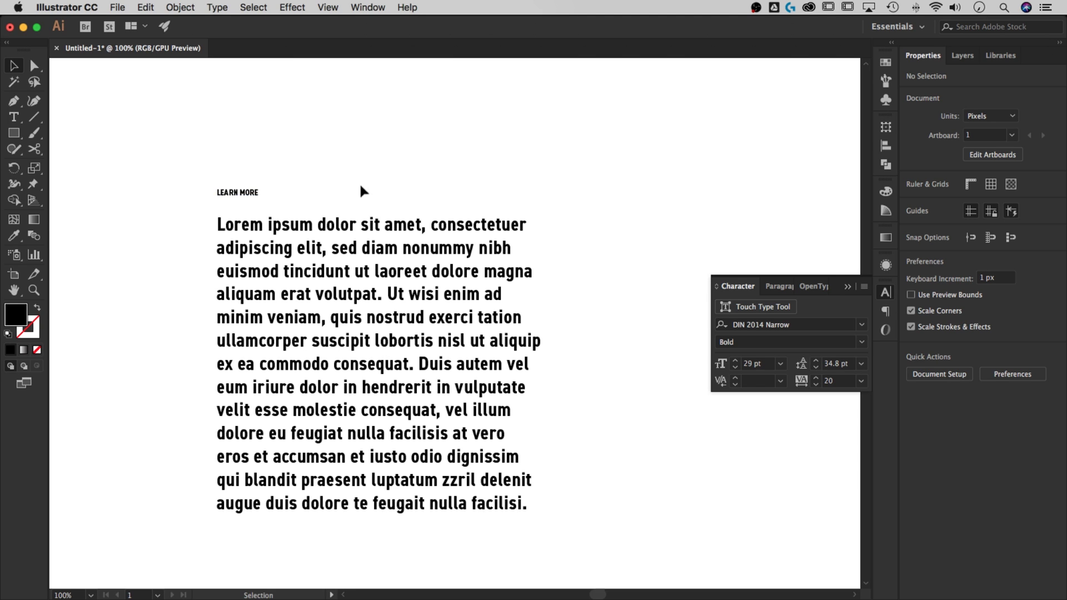
pyautogui.click(236, 192)
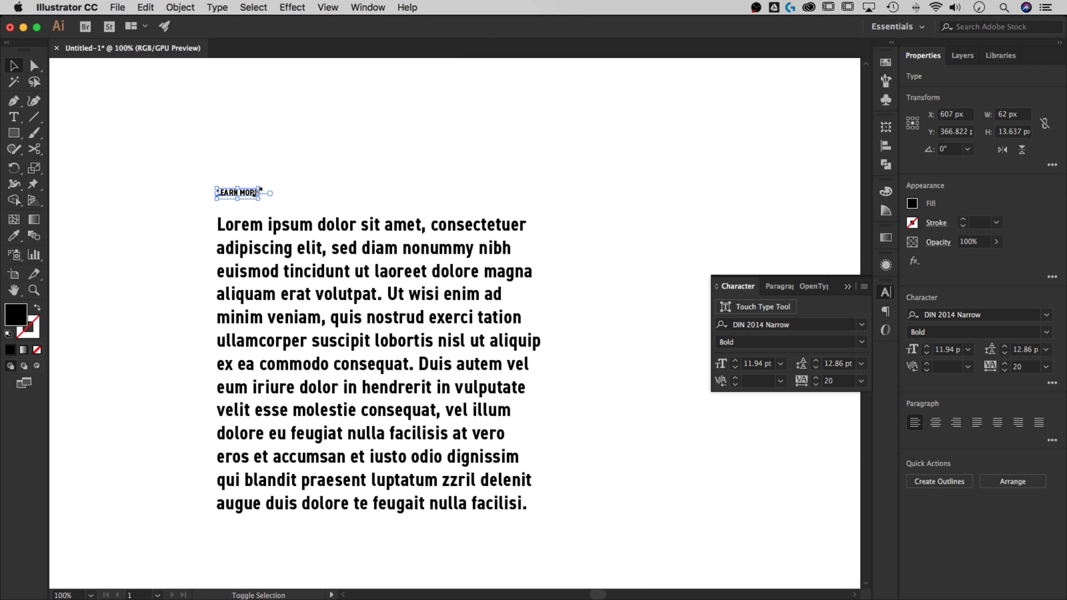
pyautogui.moveTo(258, 189); pyautogui.dragTo(440, 173)
pyautogui.click(439, 140)
pyautogui.click(597, 177)
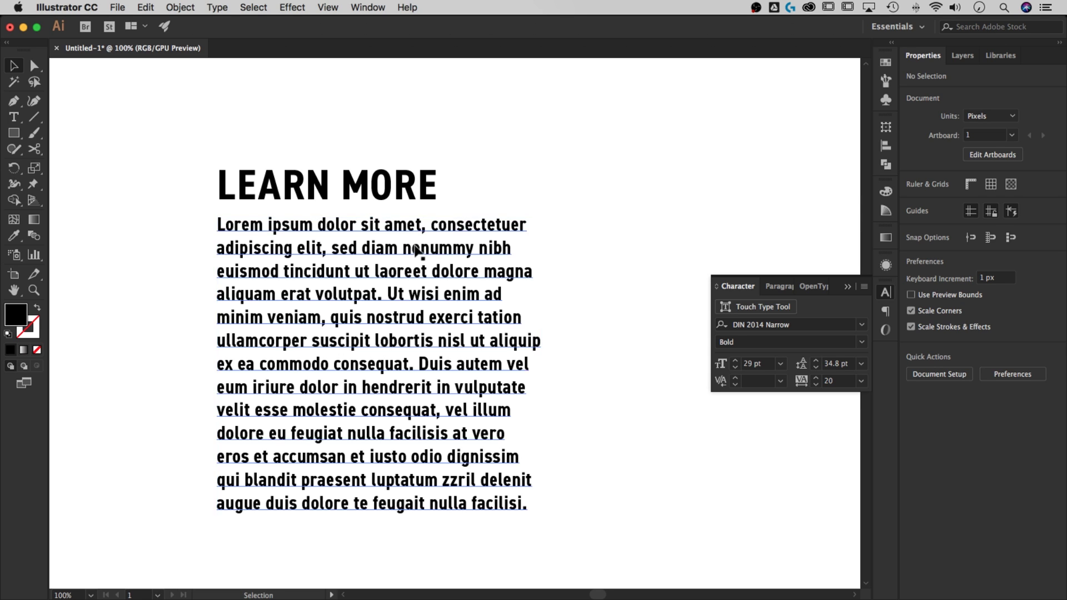
pyautogui.doubleClick(416, 248)
pyautogui.moveTo(420, 248); pyautogui.dragTo(479, 250)
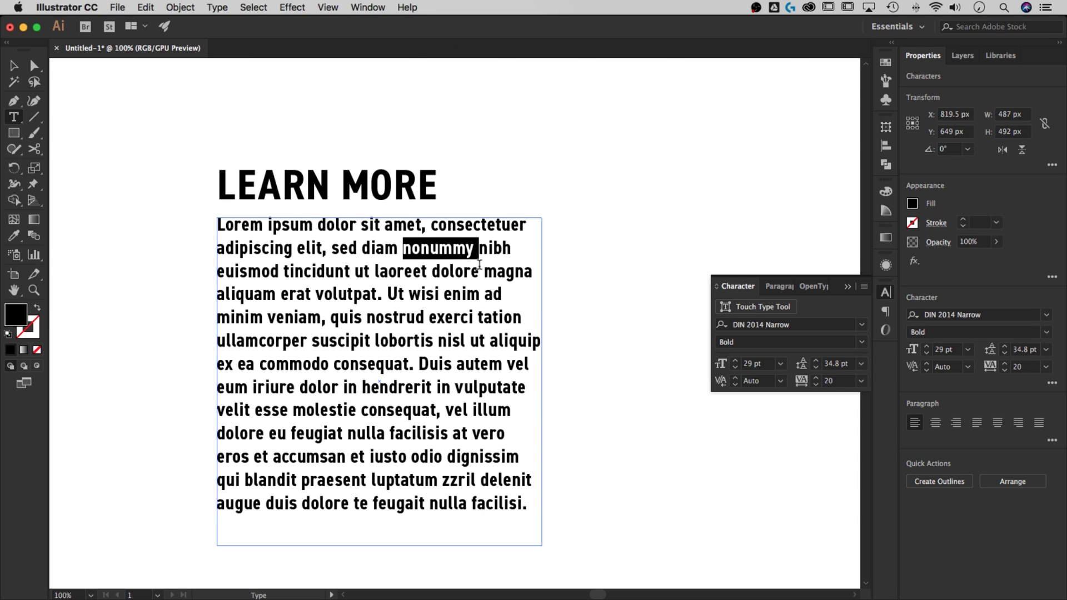
pyautogui.press('Escape')
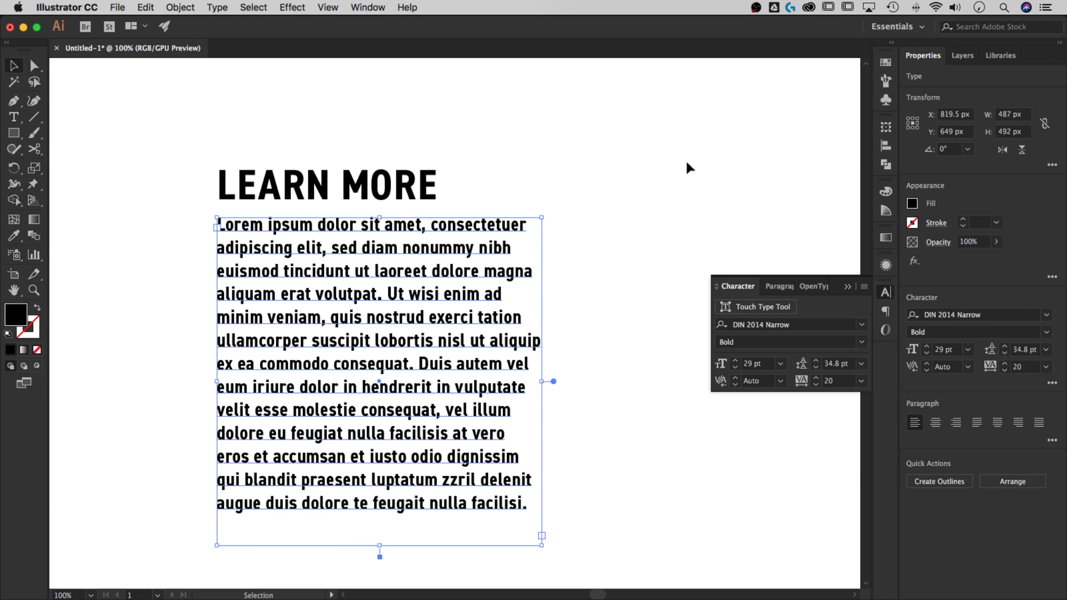
pyautogui.click(688, 167)
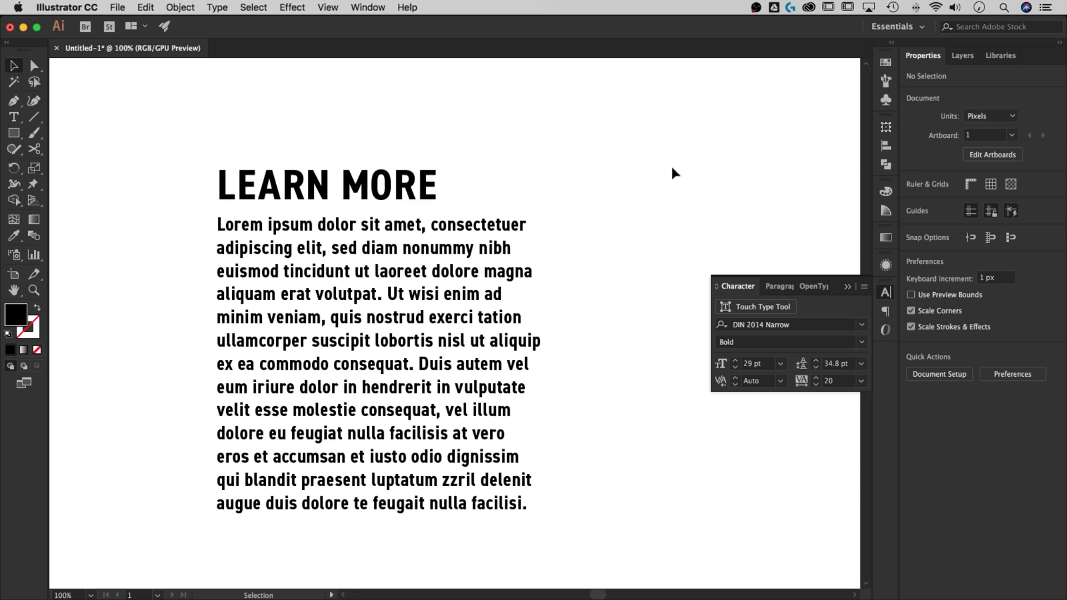